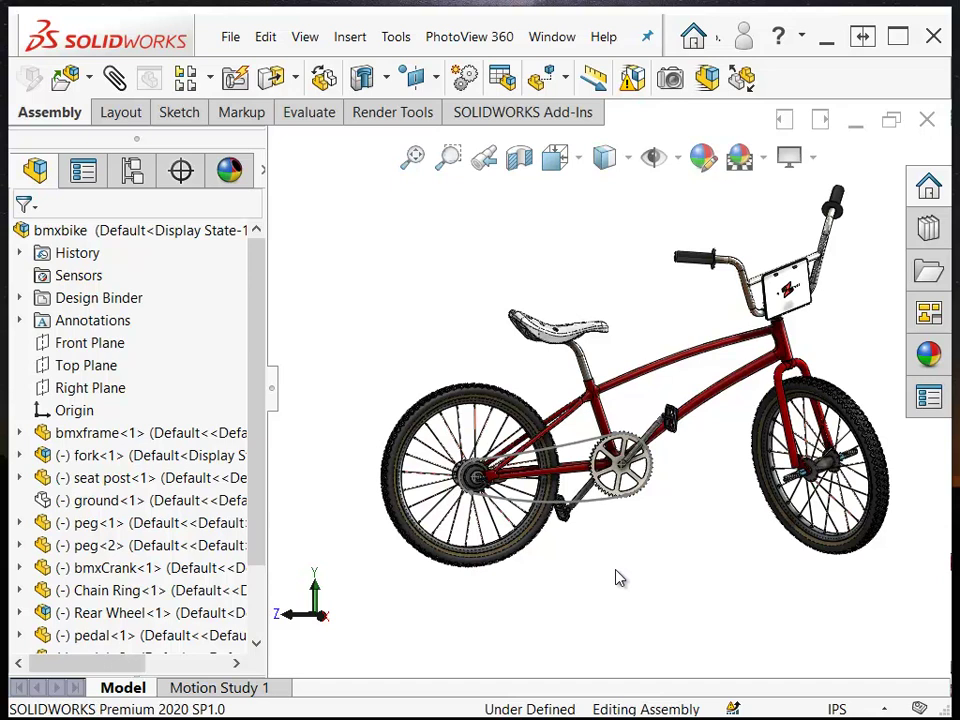
# Step: Look closer at the frame, then fit the whole bike and zoom in on the two chain links
pyautogui.scroll(-3, 616, 578)
pyautogui.scroll(-4, 620, 575)
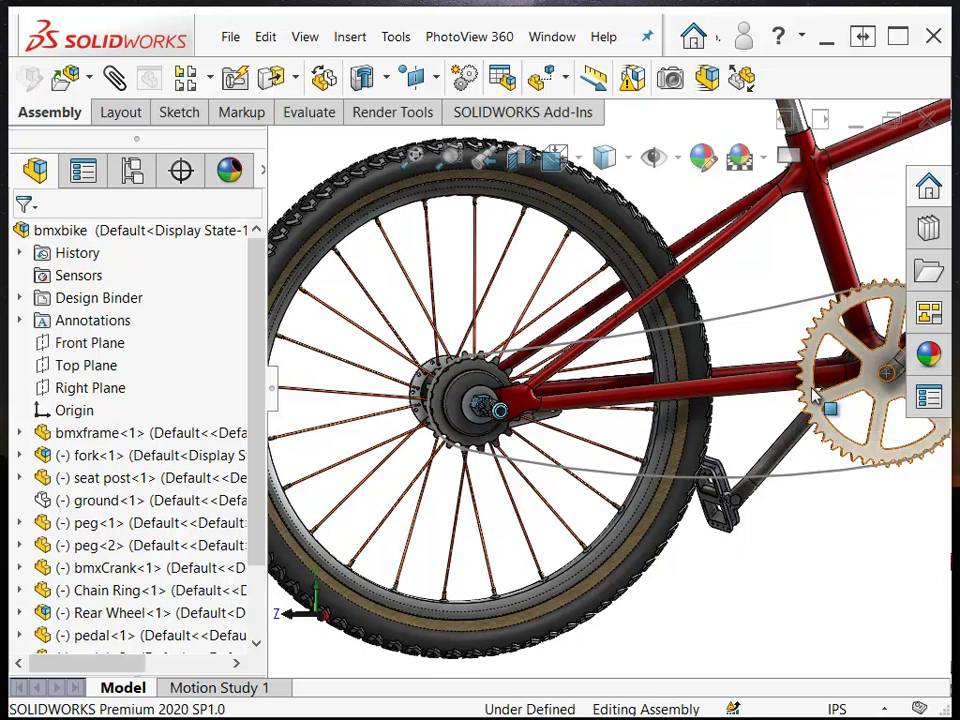
pyautogui.moveTo(815, 395); pyautogui.dragTo(736, 541, button='middle')
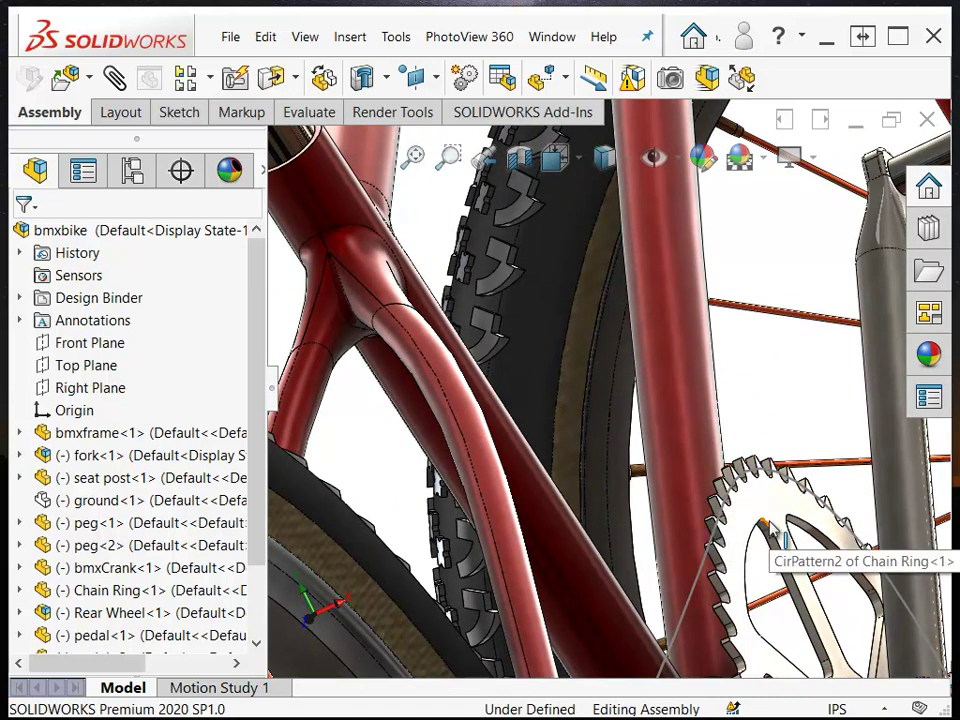
pyautogui.scroll(5, 765, 525)
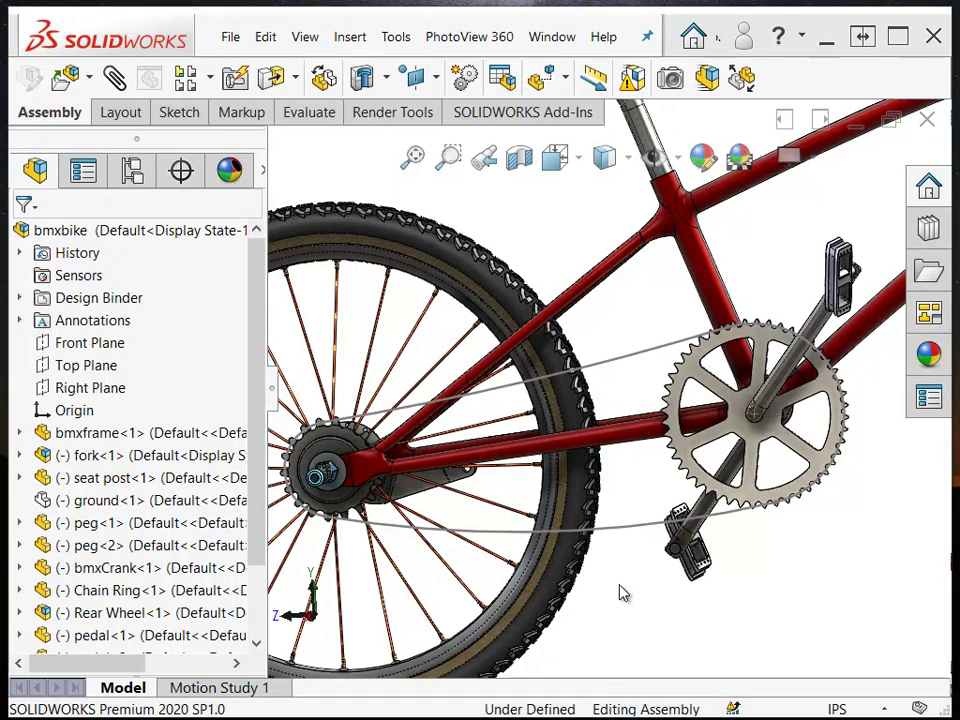
pyautogui.press('f')
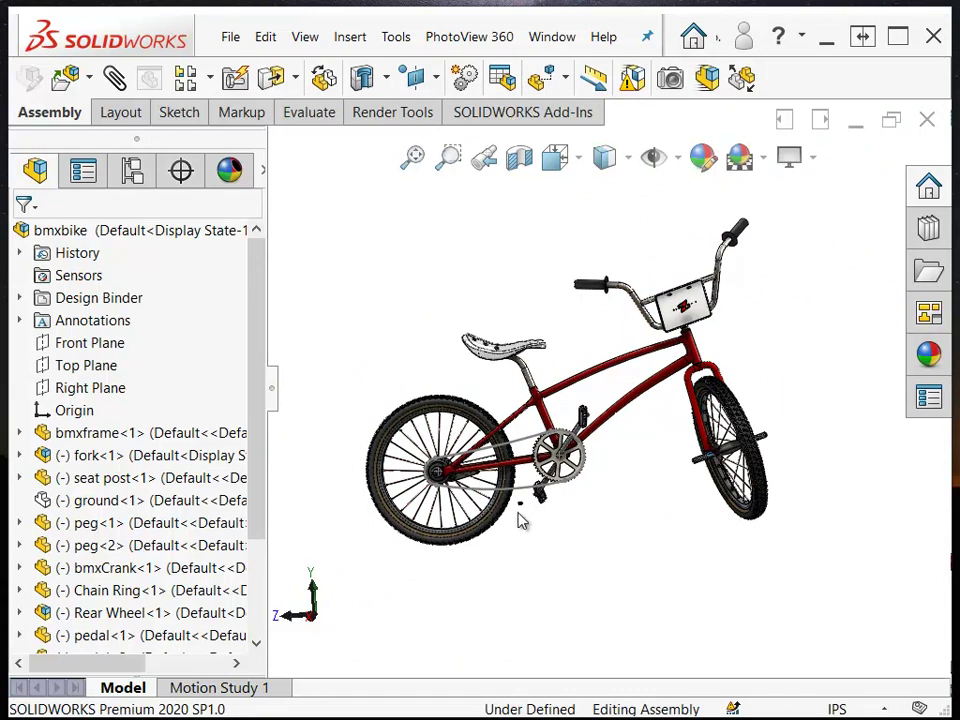
pyautogui.scroll(-5, 525, 530)
pyautogui.scroll(-3, 533, 513)
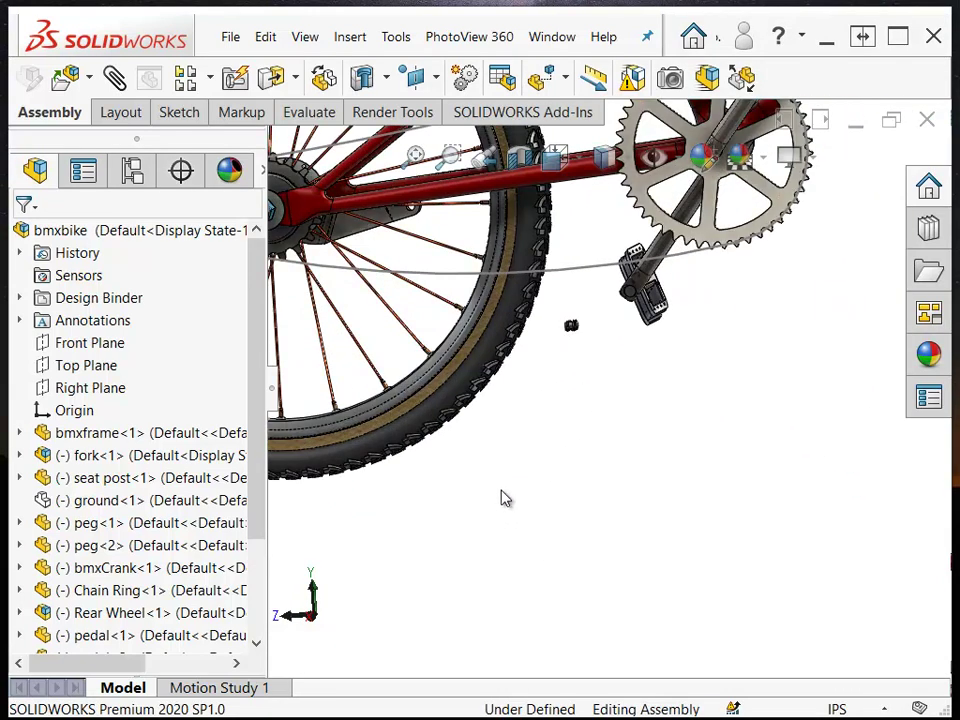
pyautogui.moveTo(260, 430)
pyautogui.mouseDown()
pyautogui.moveTo(268, 570)
pyautogui.moveTo(259, 617)
pyautogui.mouseUp()
# Step: Select LinkI<179>, then drag LinkO<177> clear of it and orbit to check the gap
pyautogui.click(117, 569)
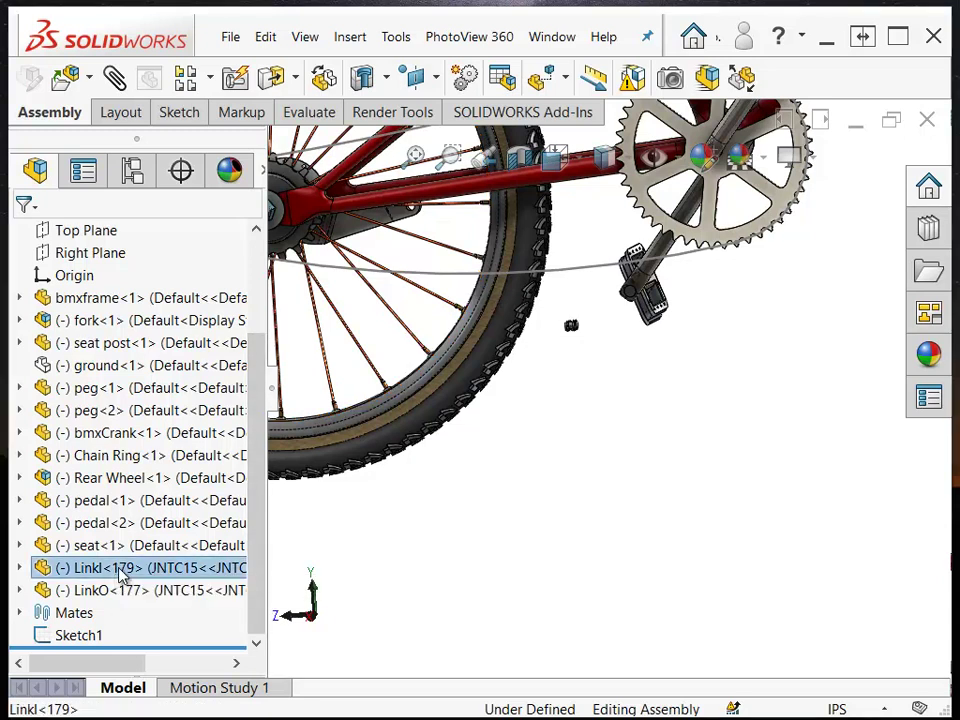
pyautogui.click(602, 463)
pyautogui.scroll(-8, 568, 315)
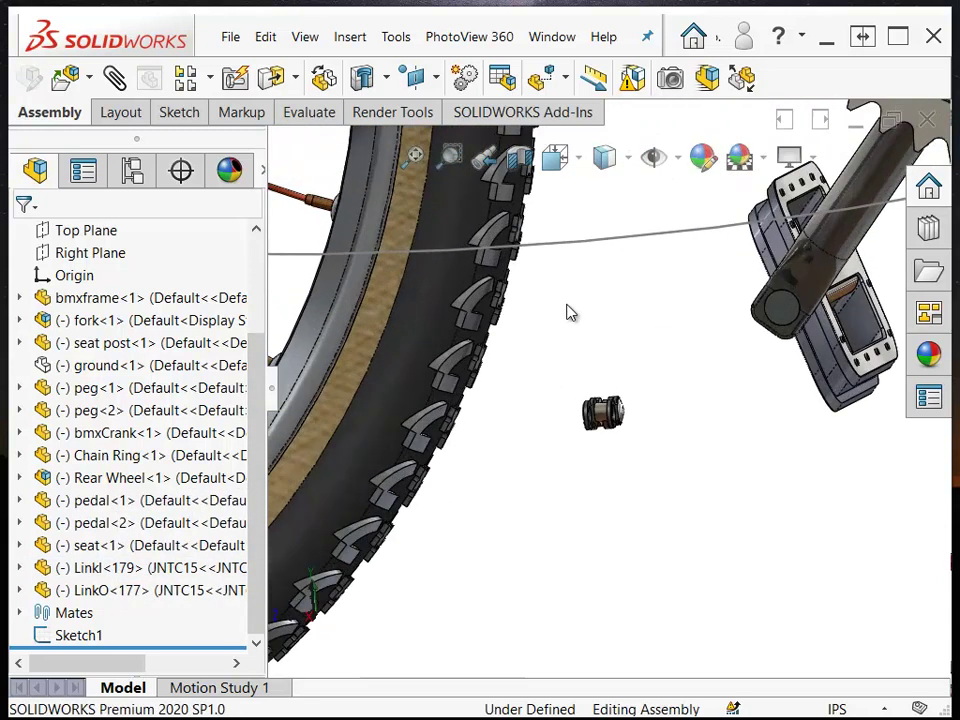
pyautogui.moveTo(640, 440)
pyautogui.mouseDown(button='middle')
pyautogui.moveTo(645, 470)
pyautogui.moveTo(630, 486)
pyautogui.moveTo(606, 488)
pyautogui.mouseUp(button='middle')
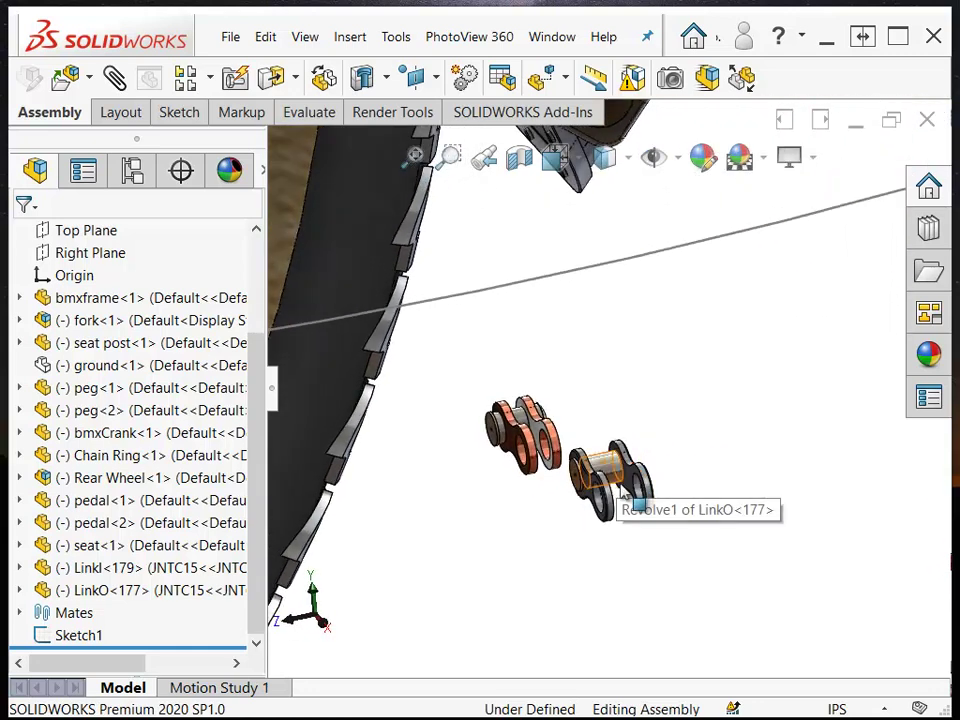
pyautogui.moveTo(604, 469); pyautogui.dragTo(716, 342)
pyautogui.moveTo(658, 475)
pyautogui.mouseDown(button='middle')
pyautogui.moveTo(645, 444)
pyautogui.moveTo(628, 549)
pyautogui.moveTo(658, 475)
pyautogui.mouseUp(button='middle')
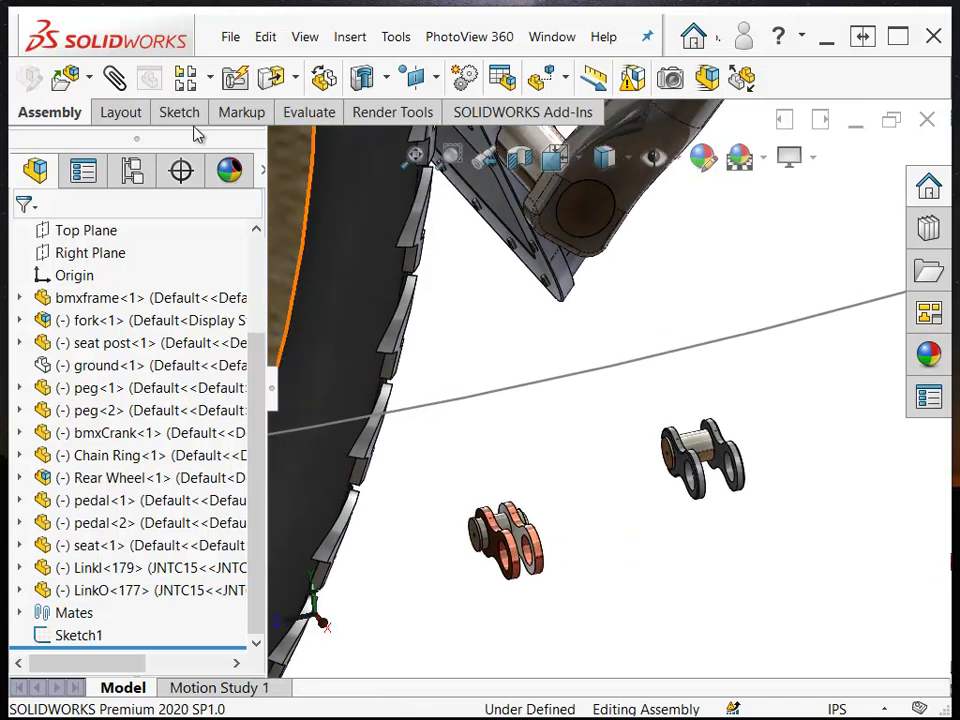
# Step: Start a Chain Component Pattern from the pattern list, using the Connected Linkage pitch method
pyautogui.click(210, 78)
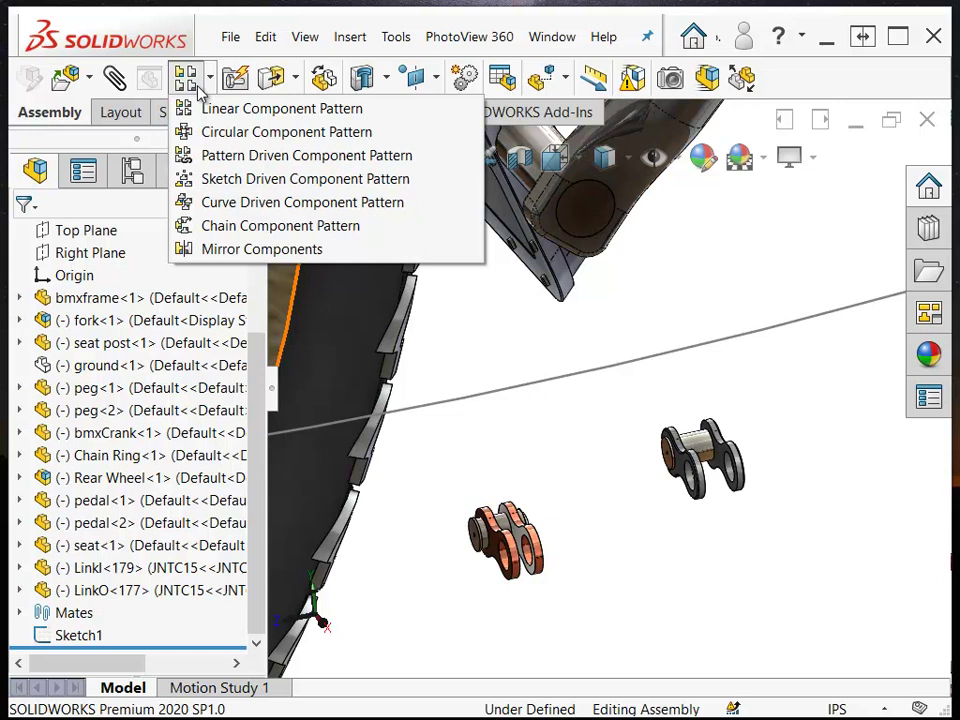
pyautogui.click(252, 225)
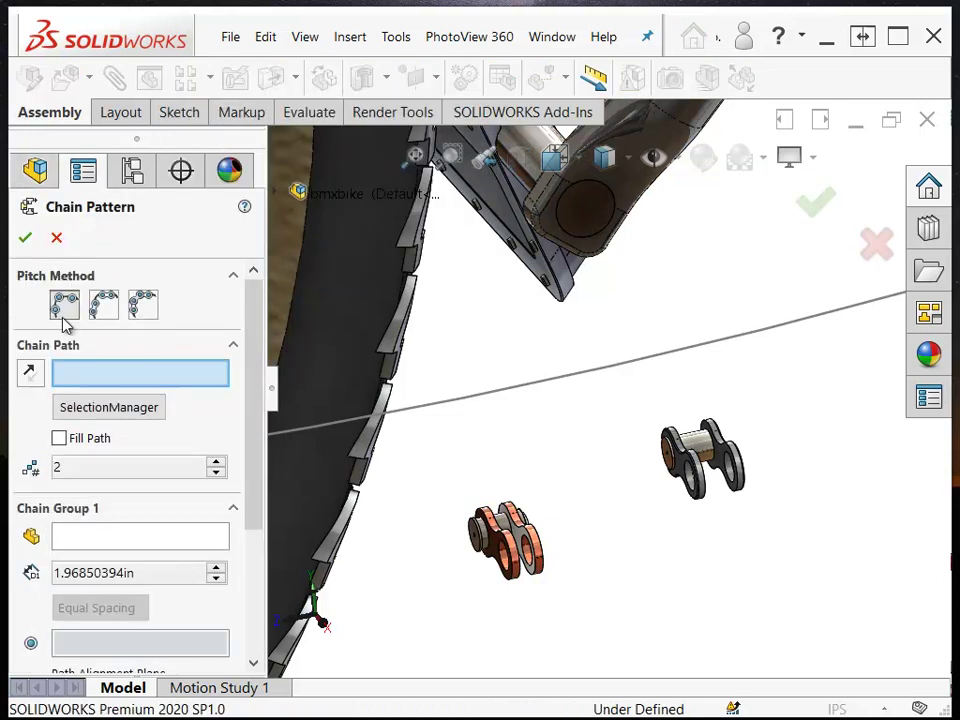
pyautogui.click(143, 308)
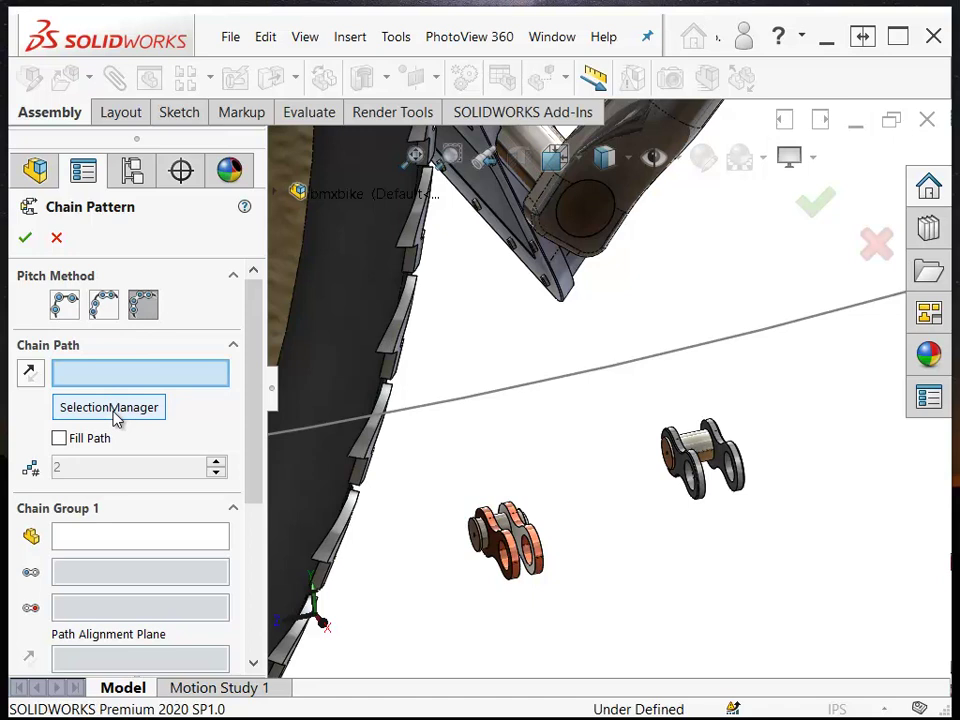
# Step: Pick the chain sketch with Select Closed Loop, setting Closed Loop<1> as the Chain Path
pyautogui.click(113, 418)
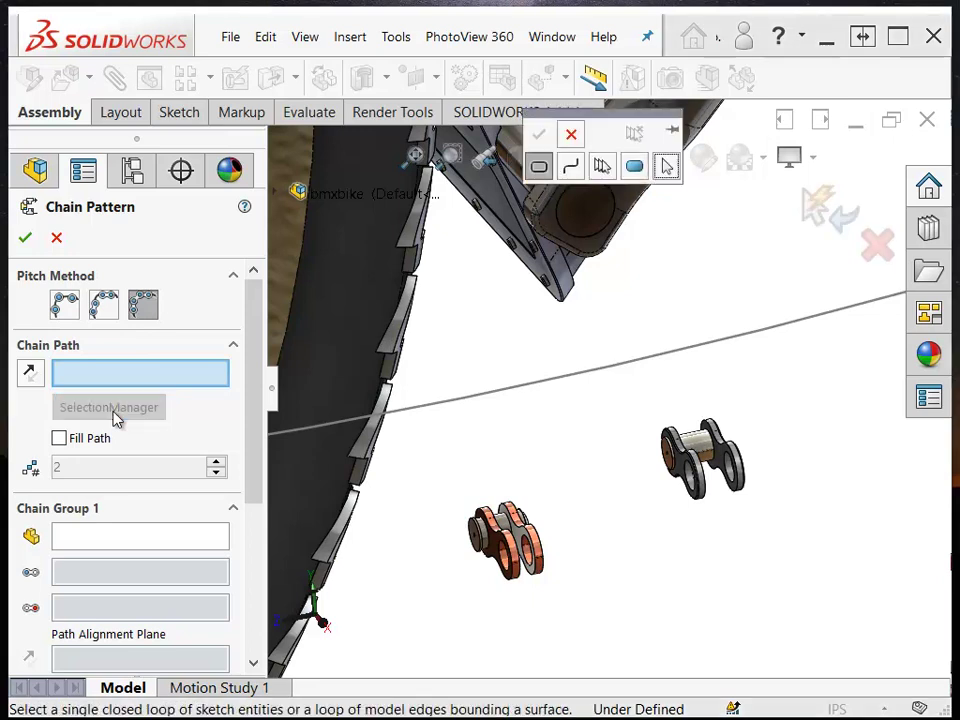
pyautogui.click(539, 167)
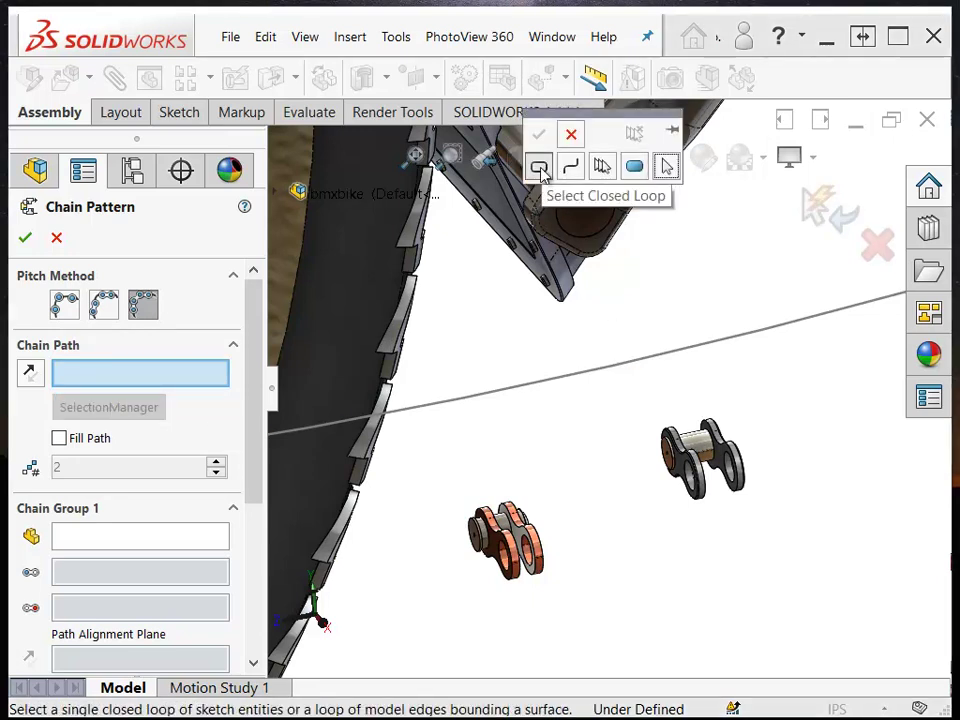
pyautogui.click(646, 367)
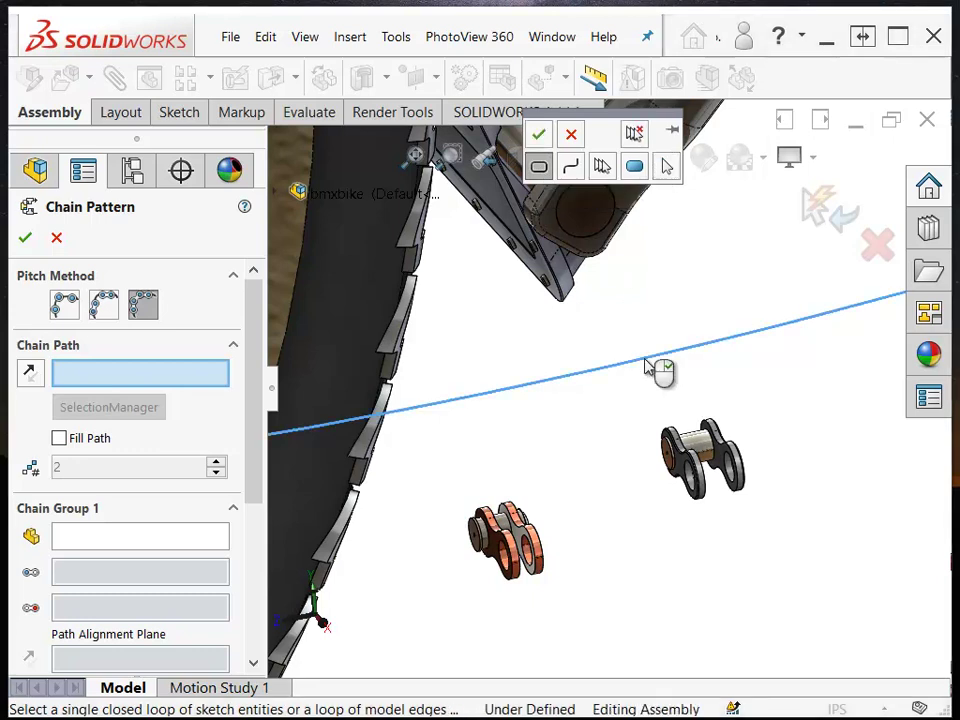
pyautogui.scroll(5, 650, 368)
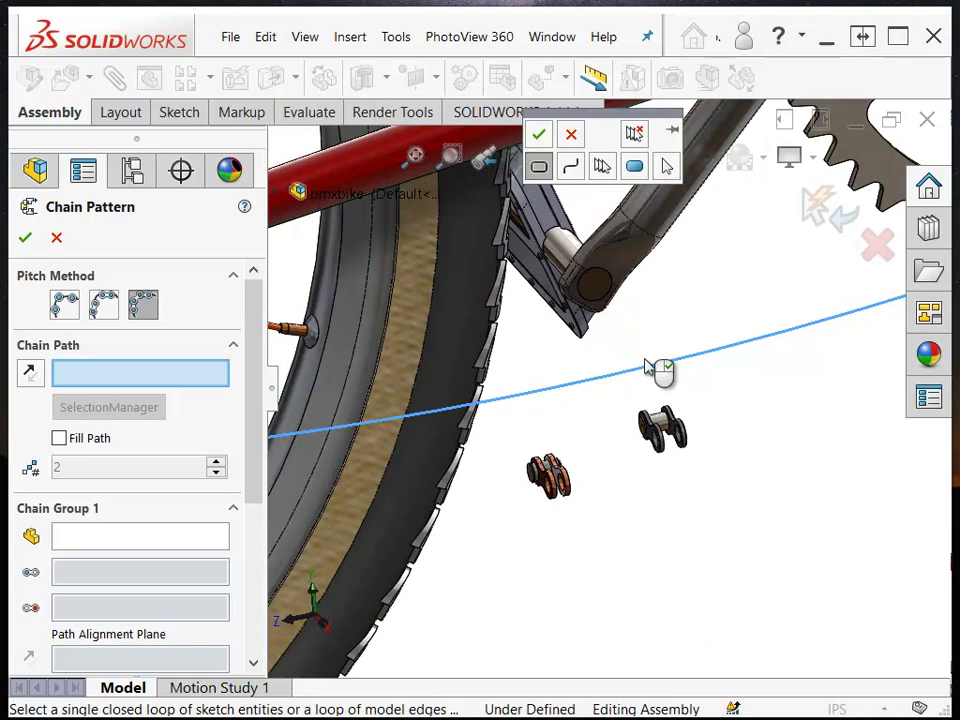
pyautogui.keyDown('ctrl'); pyautogui.moveTo(670, 352); pyautogui.dragTo(670, 437, button='middle'); pyautogui.keyUp('ctrl')
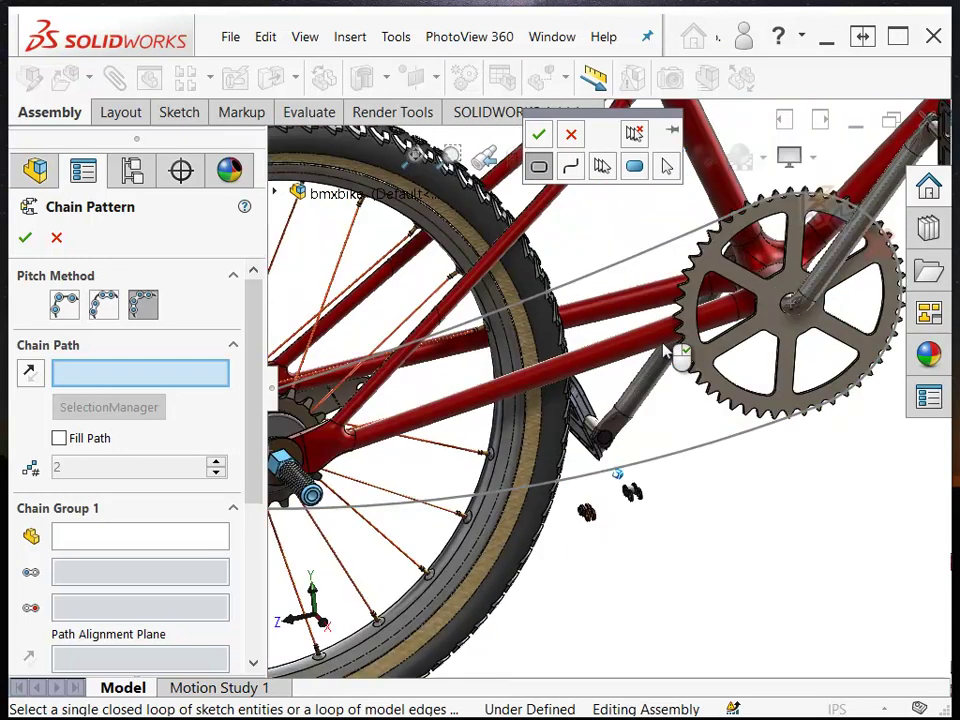
pyautogui.click(540, 138)
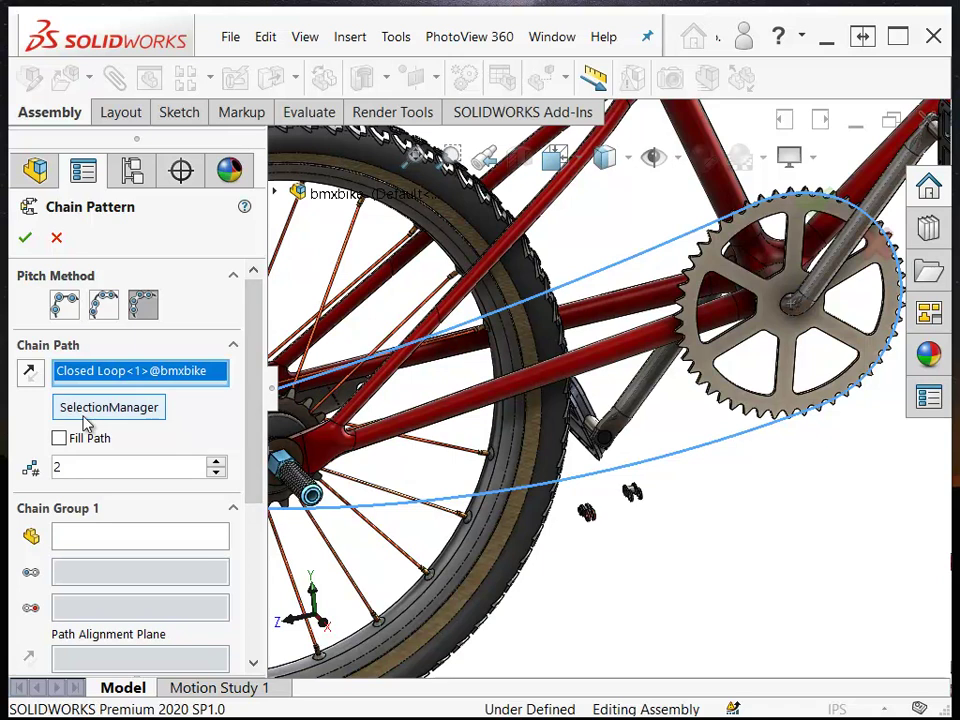
# Step: Turn on Fill Path and set Chain Group 1 to LinkO<177> with pin edges Edge<1> and Edge<2>
pyautogui.click(59, 438)
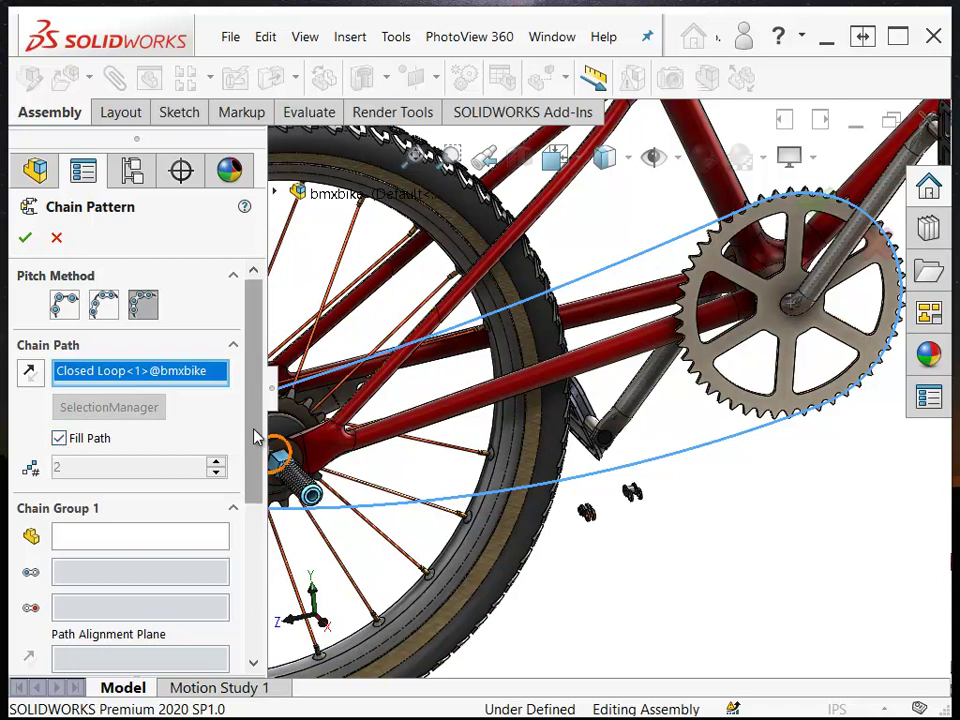
pyautogui.scroll(-3, 253, 452)
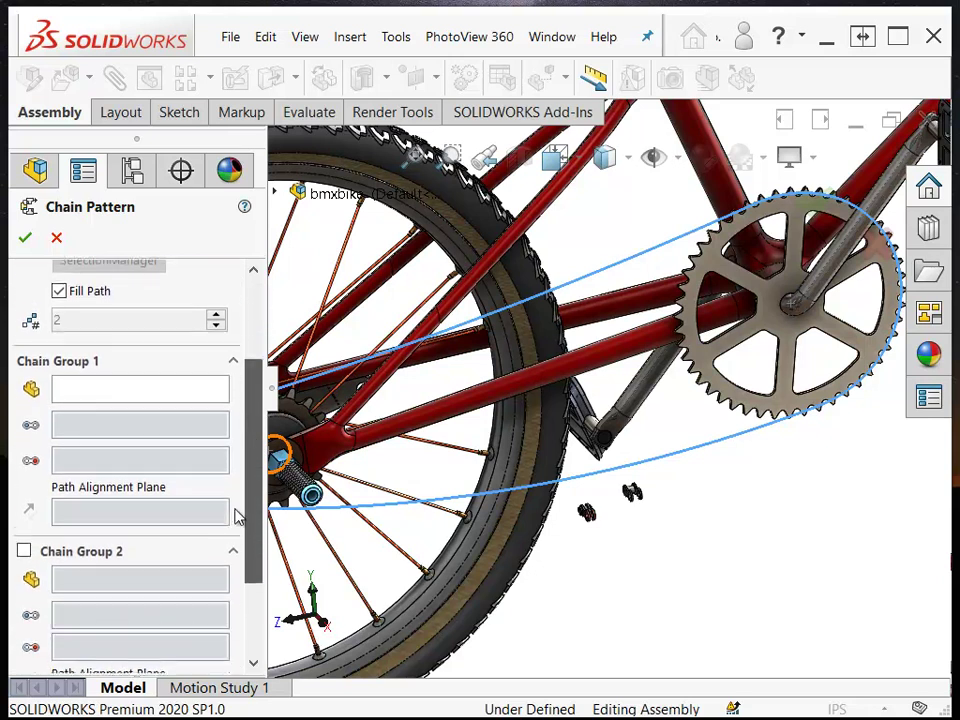
pyautogui.click(98, 384)
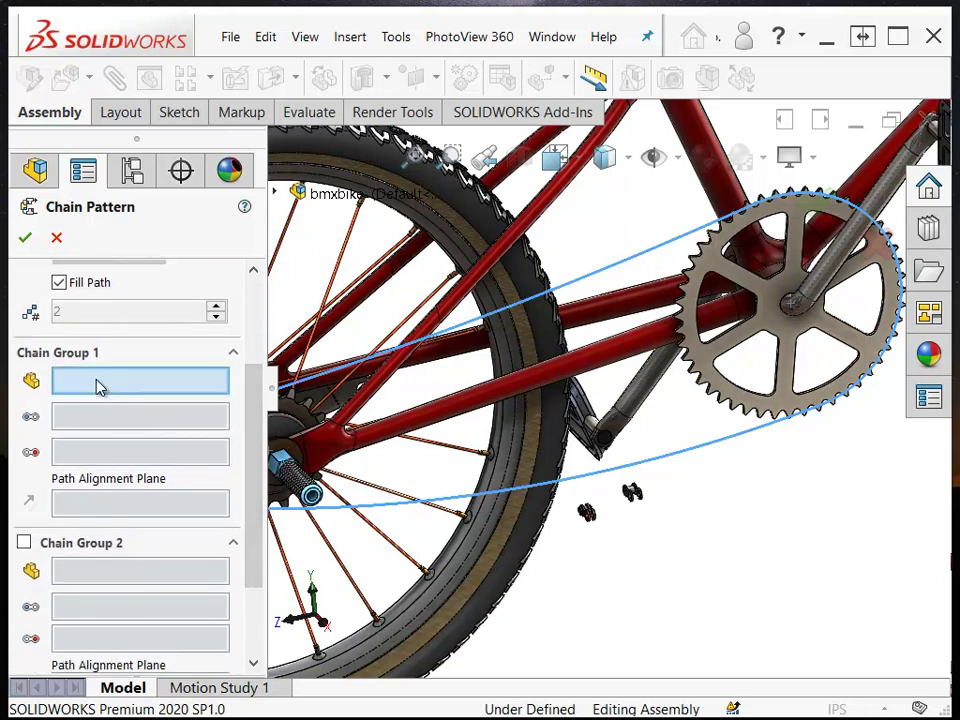
pyautogui.scroll(-6, 600, 528)
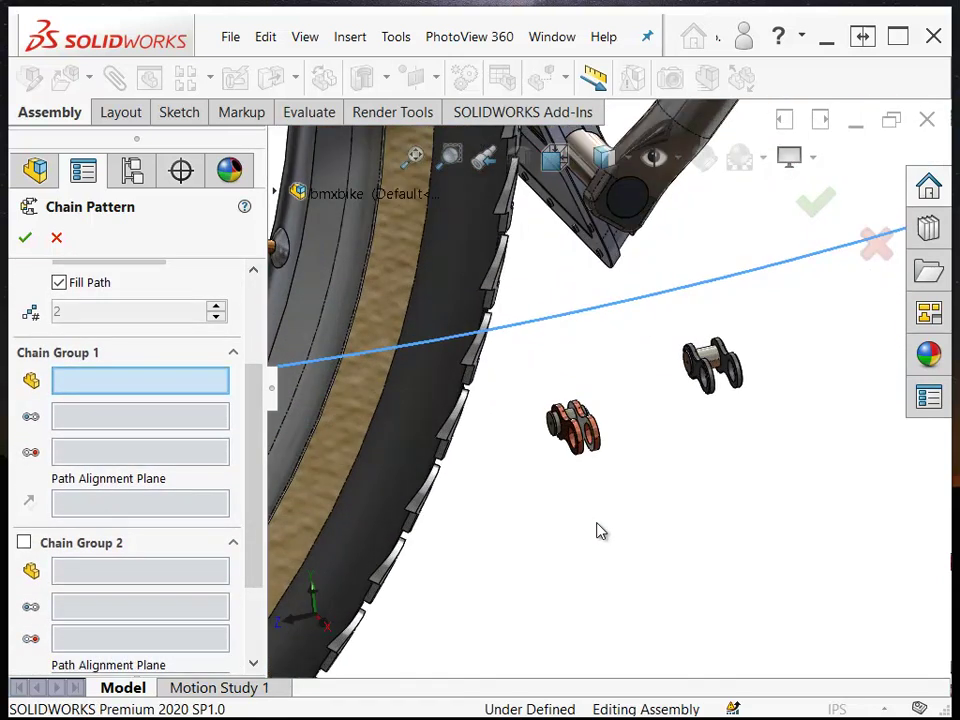
pyautogui.scroll(-6, 668, 424)
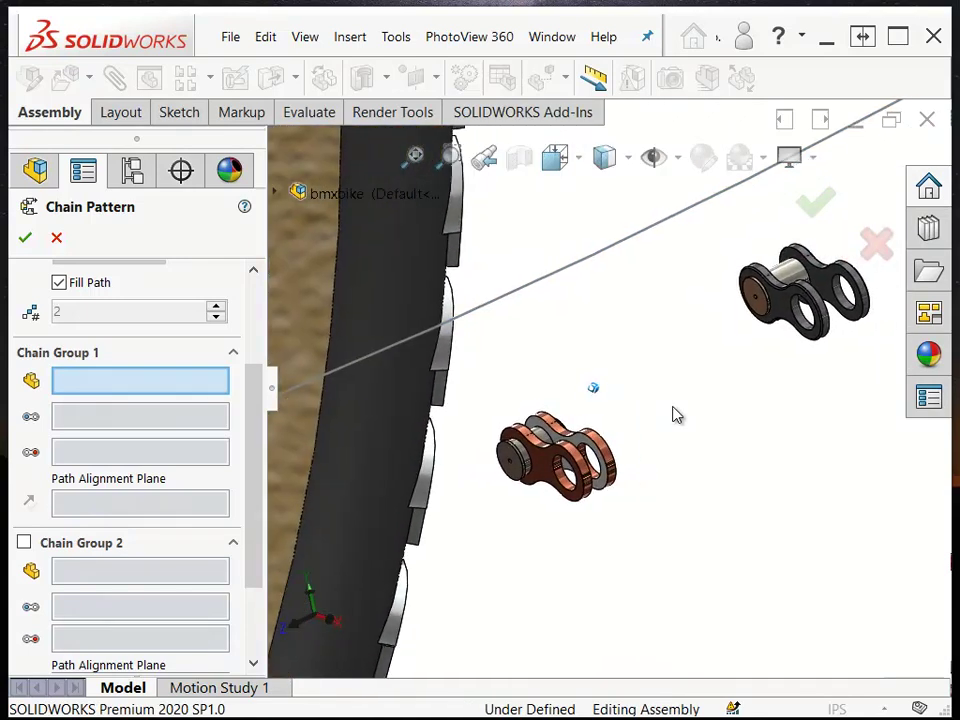
pyautogui.click(782, 314)
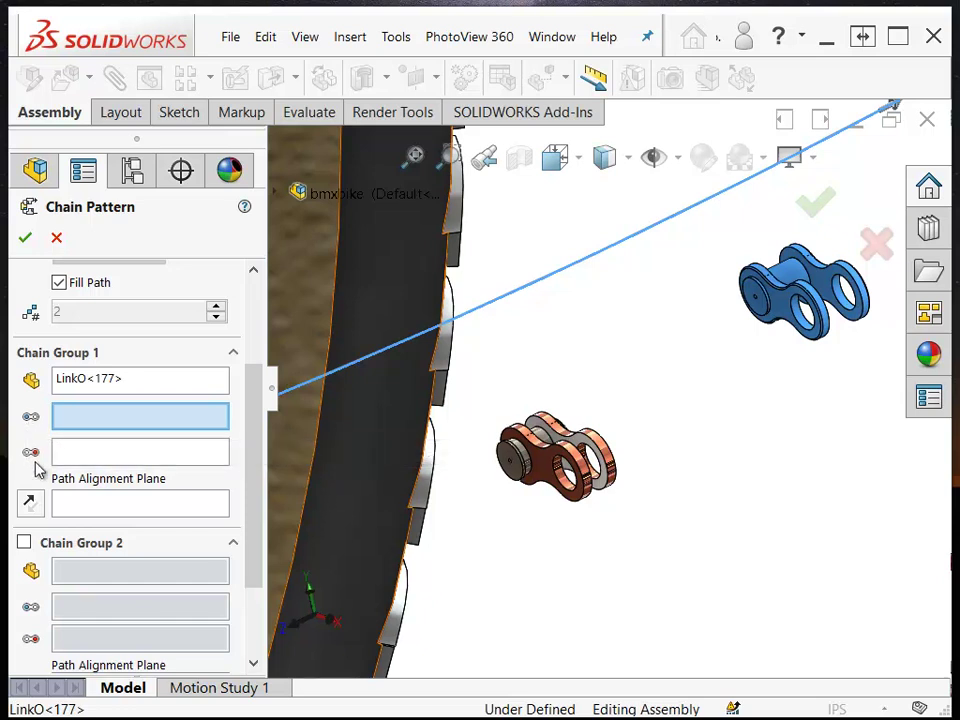
pyautogui.click(770, 300)
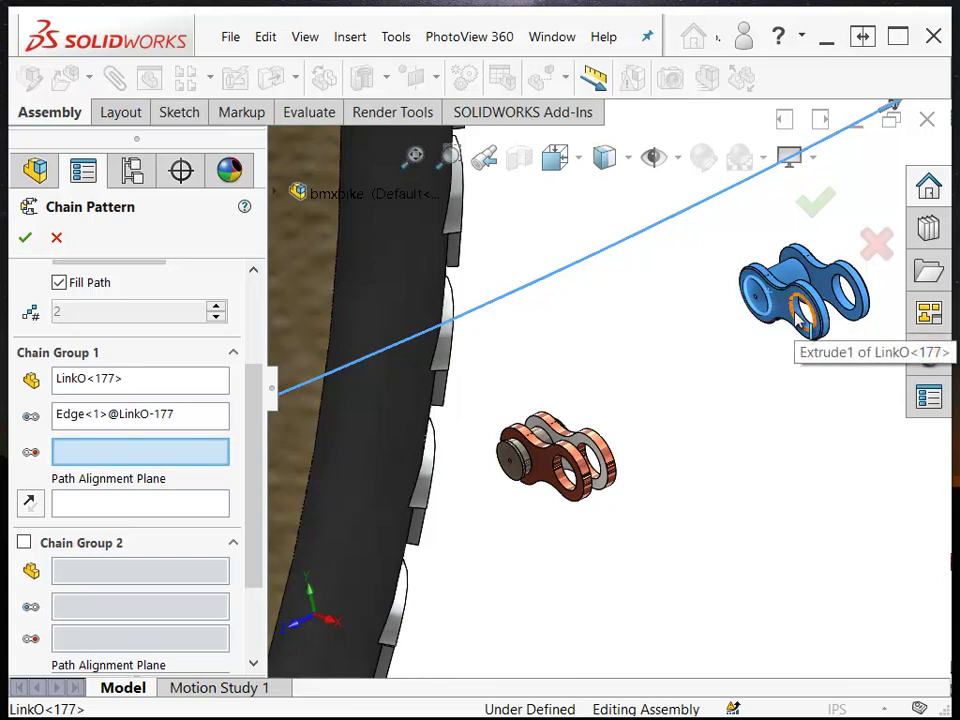
pyautogui.click(797, 317)
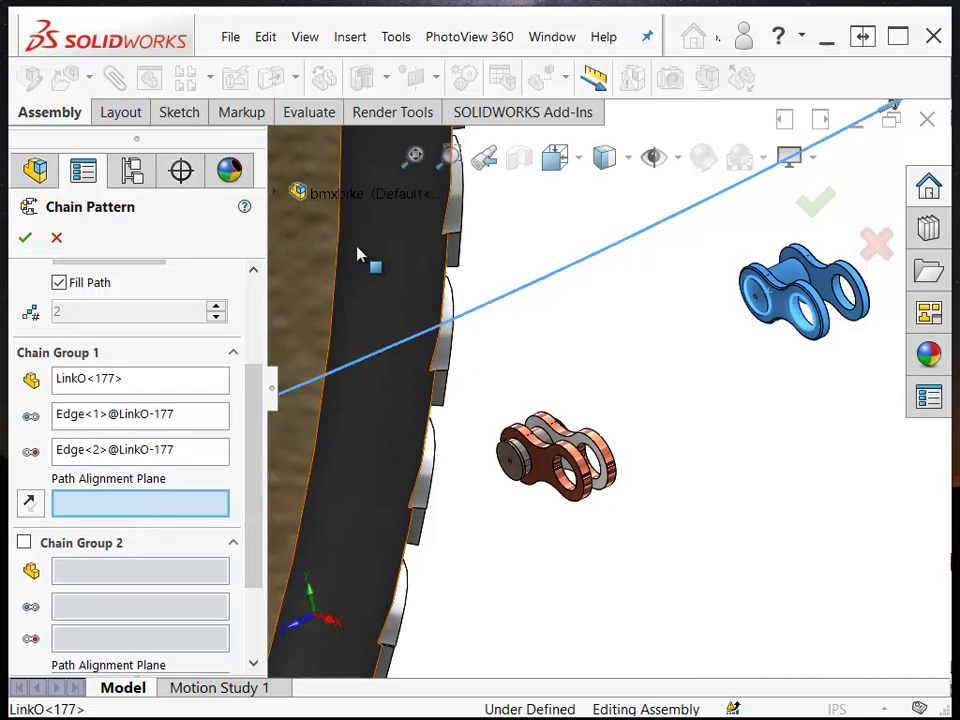
# Step: Set Chain Group 1's path alignment plane to LinkO<177>'s Front Plane, giving 117 instances
pyautogui.click(277, 196)
pyautogui.press('Left')
pyautogui.press('Left')
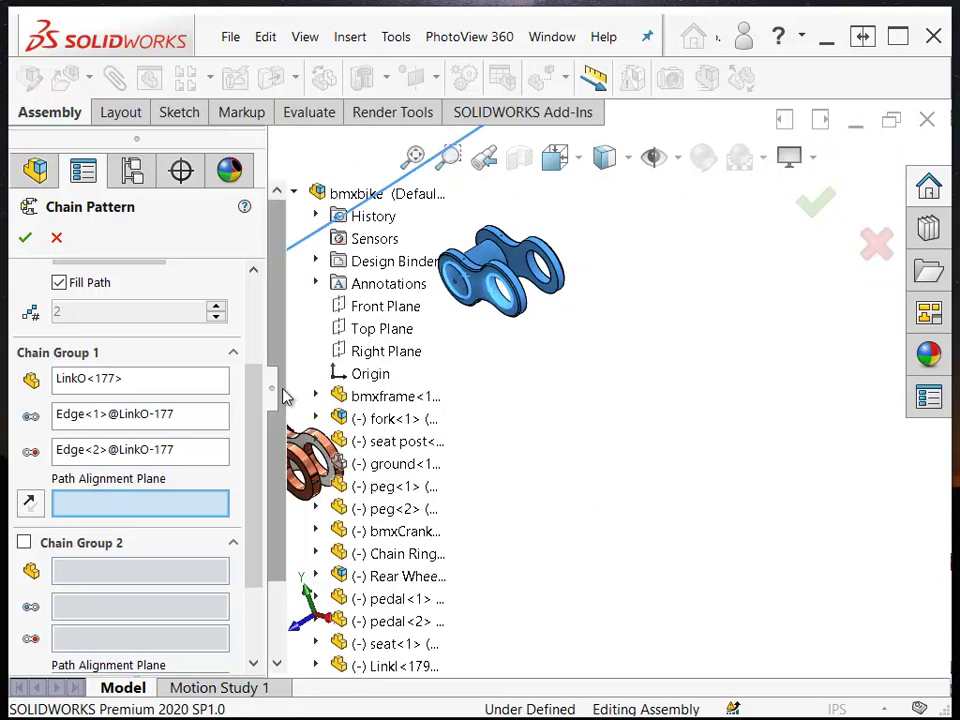
pyautogui.scroll(-1, 272, 352)
pyautogui.scroll(-3, 272, 352)
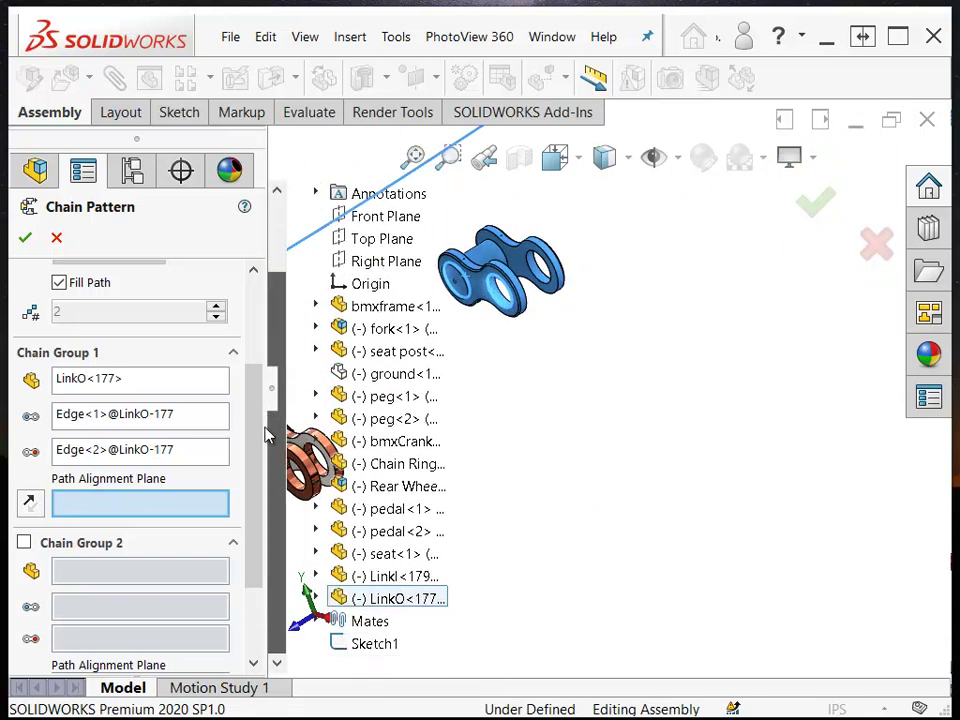
pyautogui.click(317, 598)
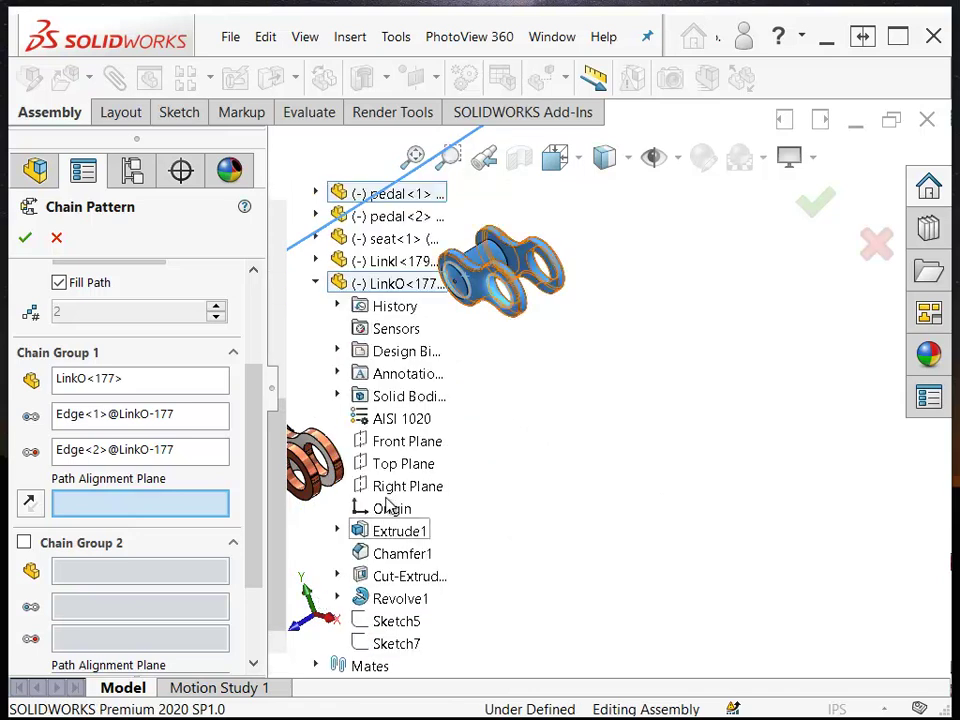
pyautogui.click(394, 443)
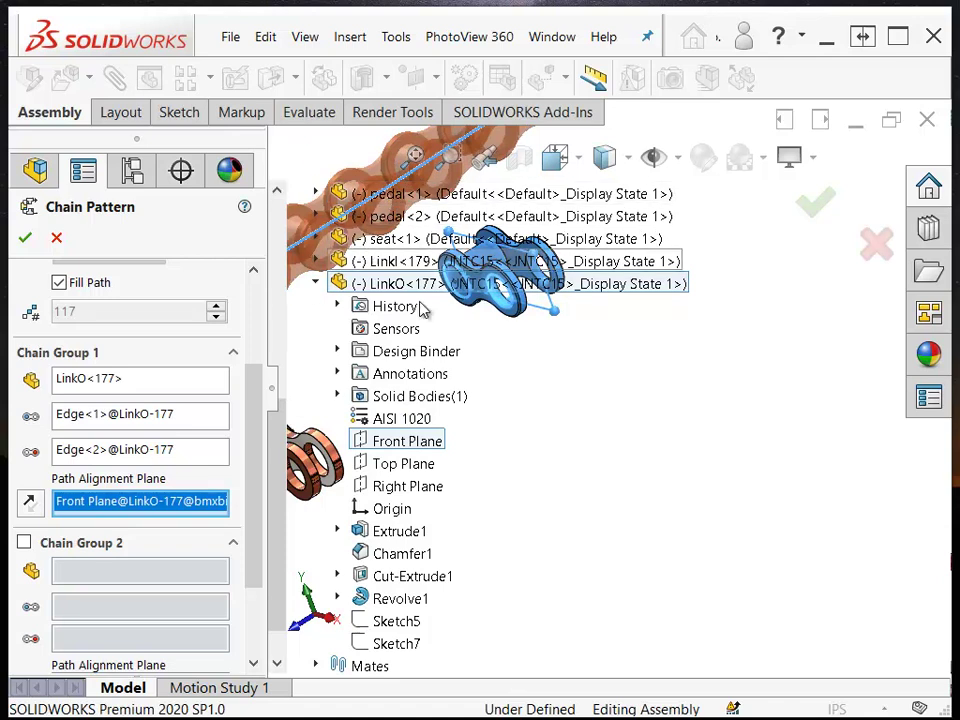
# Step: Enable Chain Group 2 with LinkI<179> and its pin edges Edge<3> and Edge<4>
pyautogui.click(23, 543)
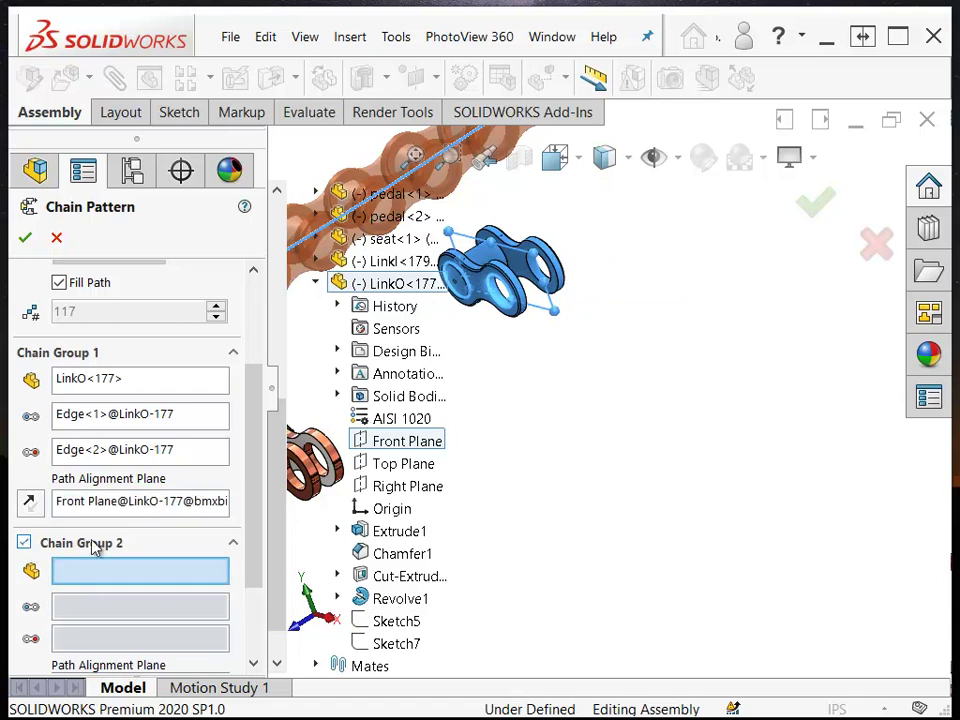
pyautogui.click(332, 486)
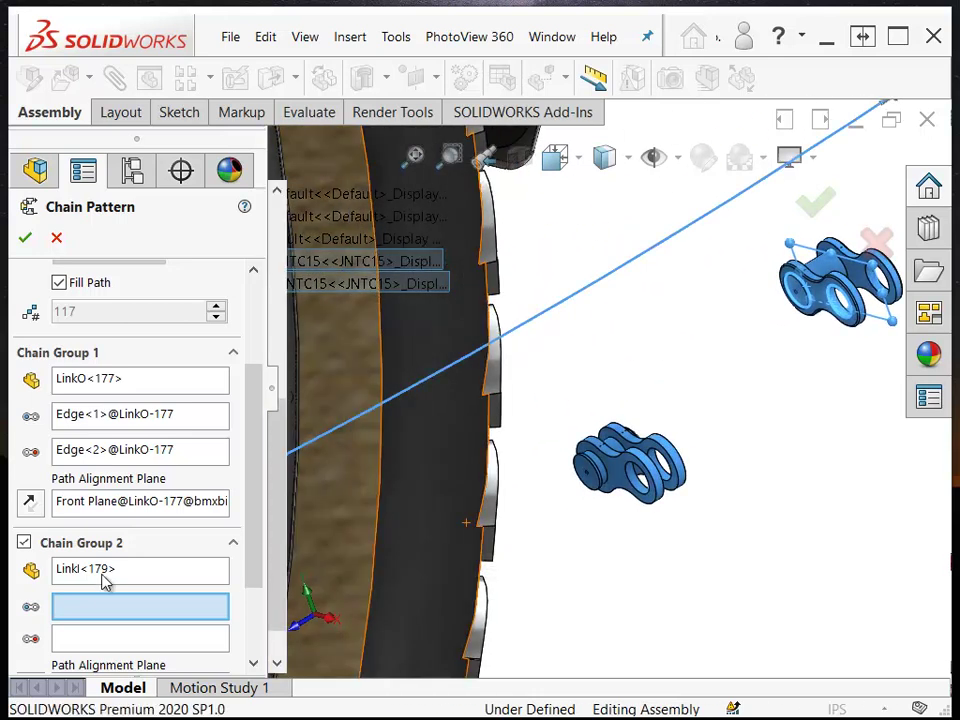
pyautogui.click(607, 474)
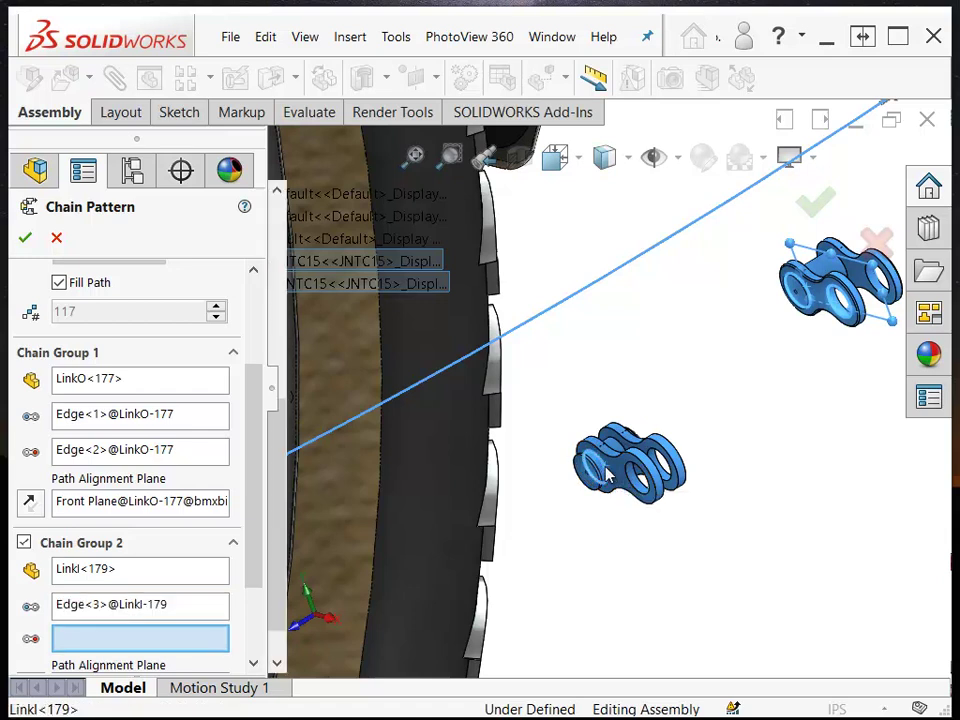
pyautogui.click(645, 506)
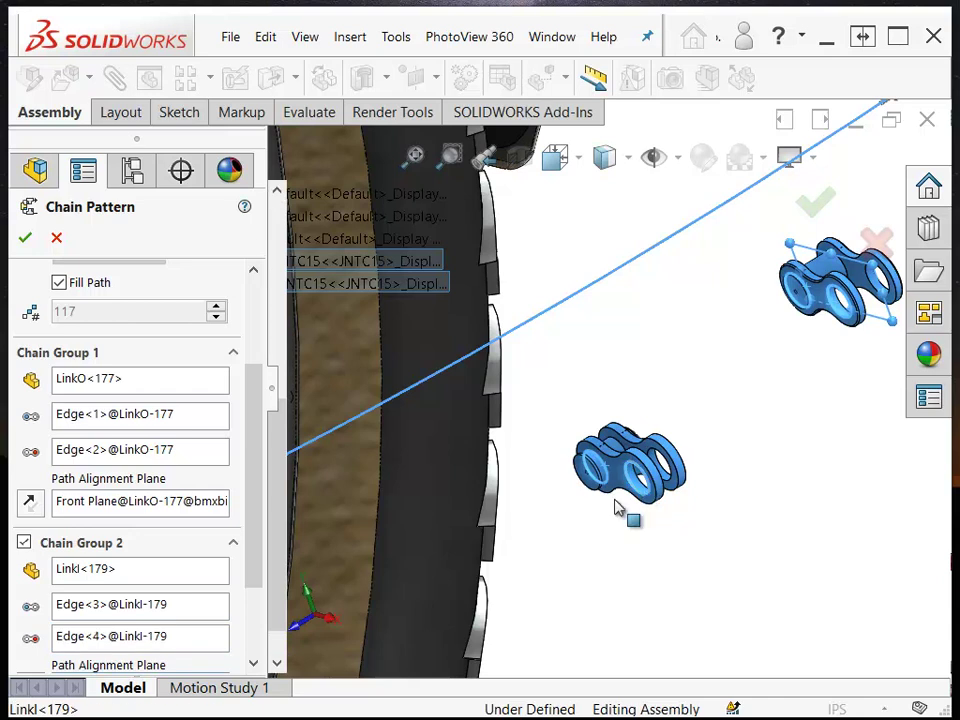
pyautogui.scroll(-3, 249, 531)
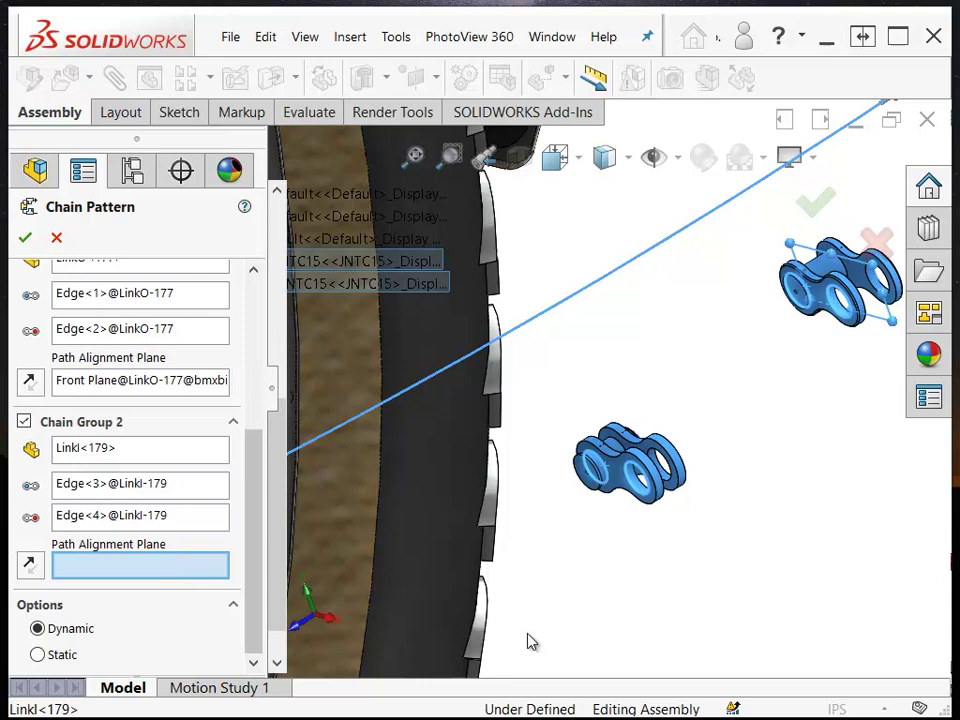
pyautogui.keyDown('ctrl'); pyautogui.moveTo(790, 640); pyautogui.dragTo(568, 636, button='middle'); pyautogui.keyUp('ctrl')
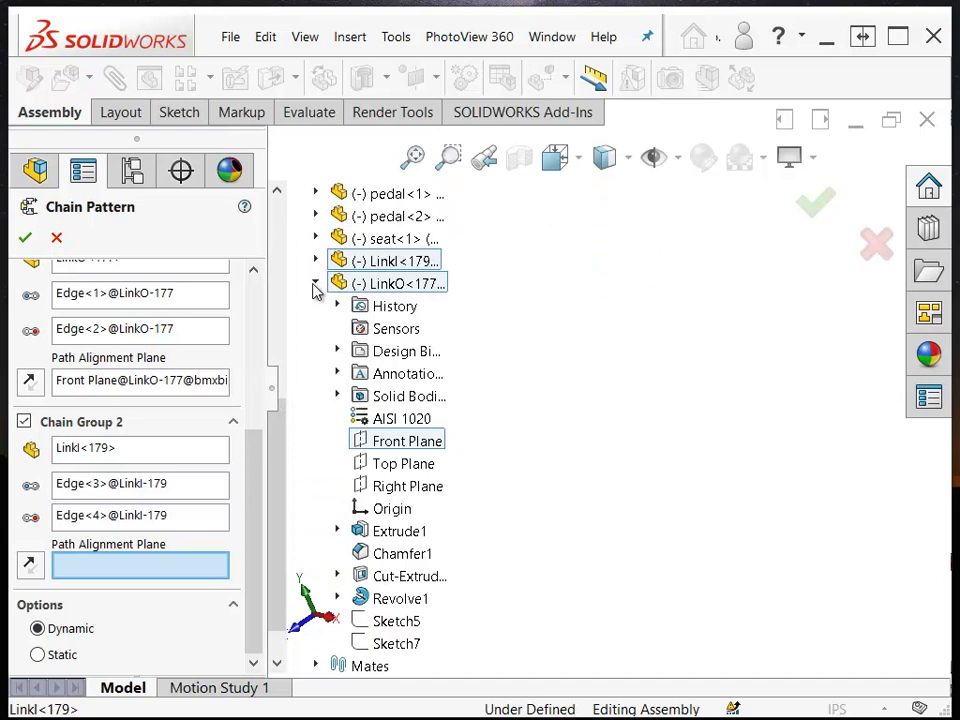
# Step: Set Chain Group 2's path alignment plane to LinkI<179>'s Front Plane and inspect the preview
pyautogui.click(316, 284)
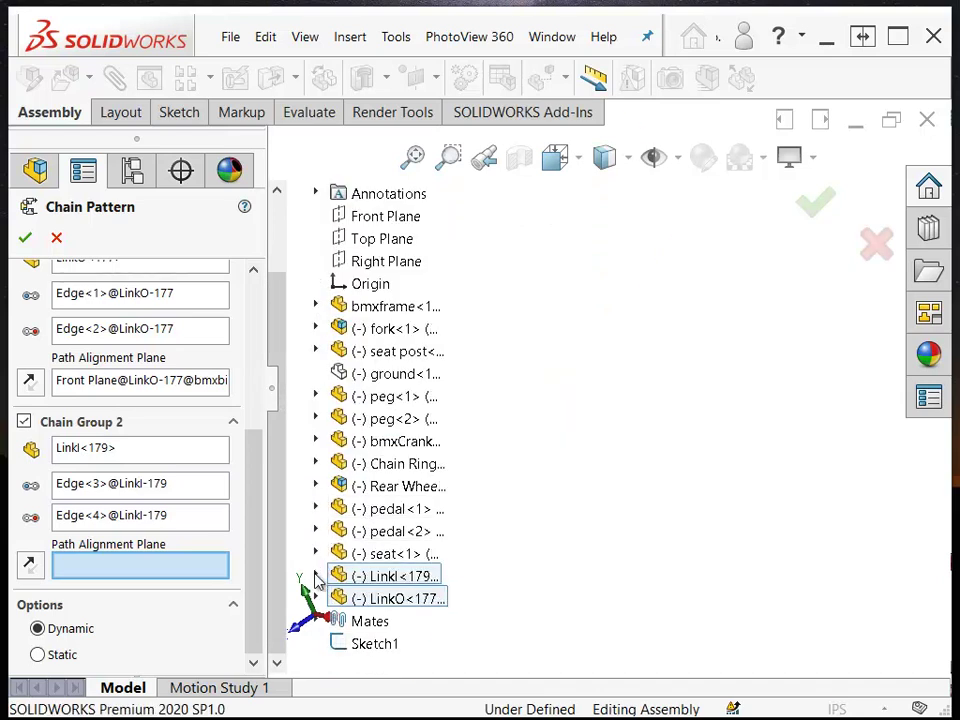
pyautogui.click(315, 578)
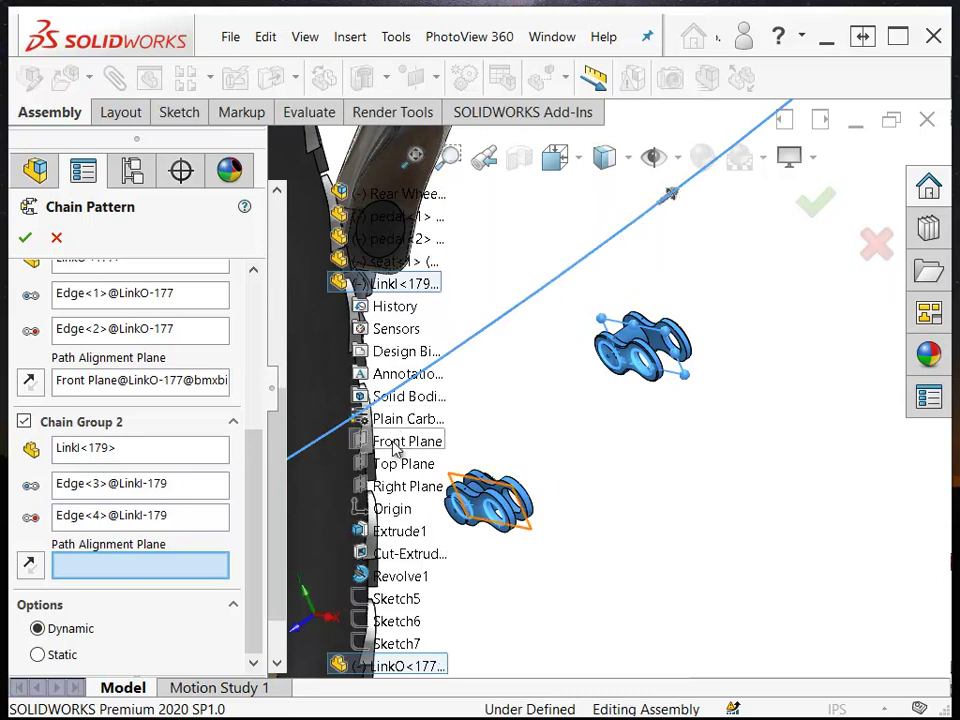
pyautogui.click(396, 447)
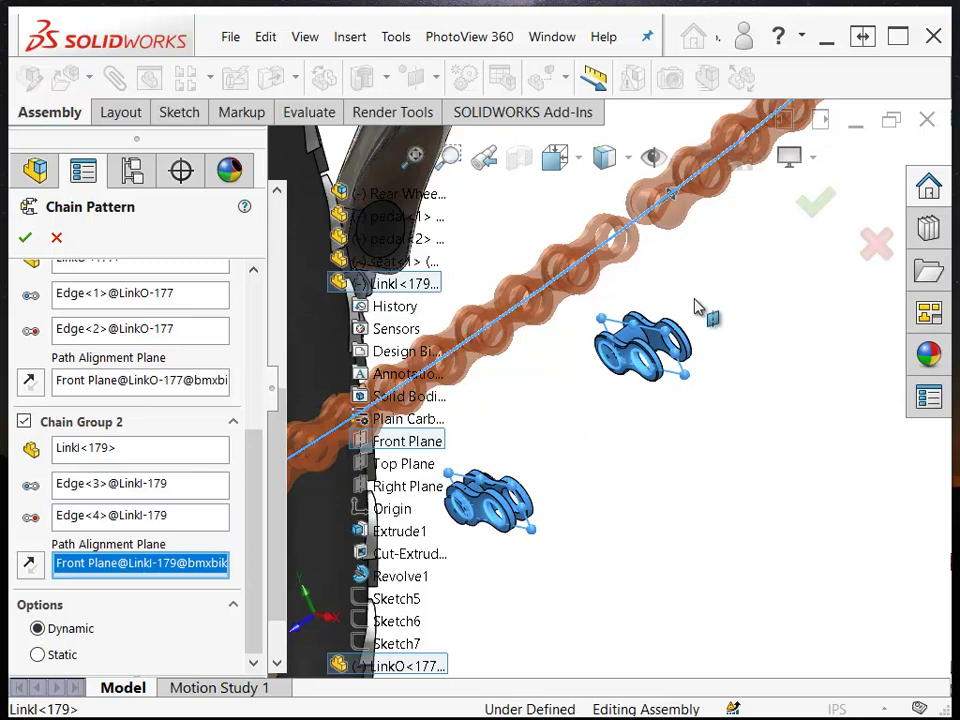
pyautogui.press('Left')
pyautogui.press('Left')
pyautogui.press('Left')
pyautogui.press('Left')
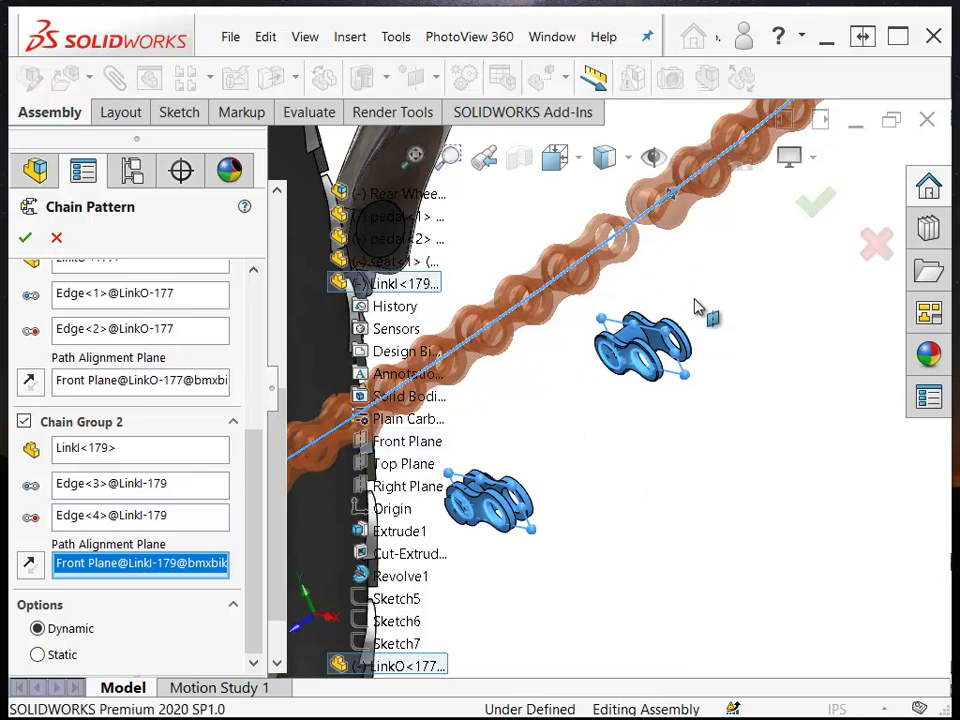
pyautogui.moveTo(688, 316)
pyautogui.mouseDown(button='middle')
pyautogui.moveTo(729, 418)
pyautogui.moveTo(760, 447)
pyautogui.mouseUp(button='middle')
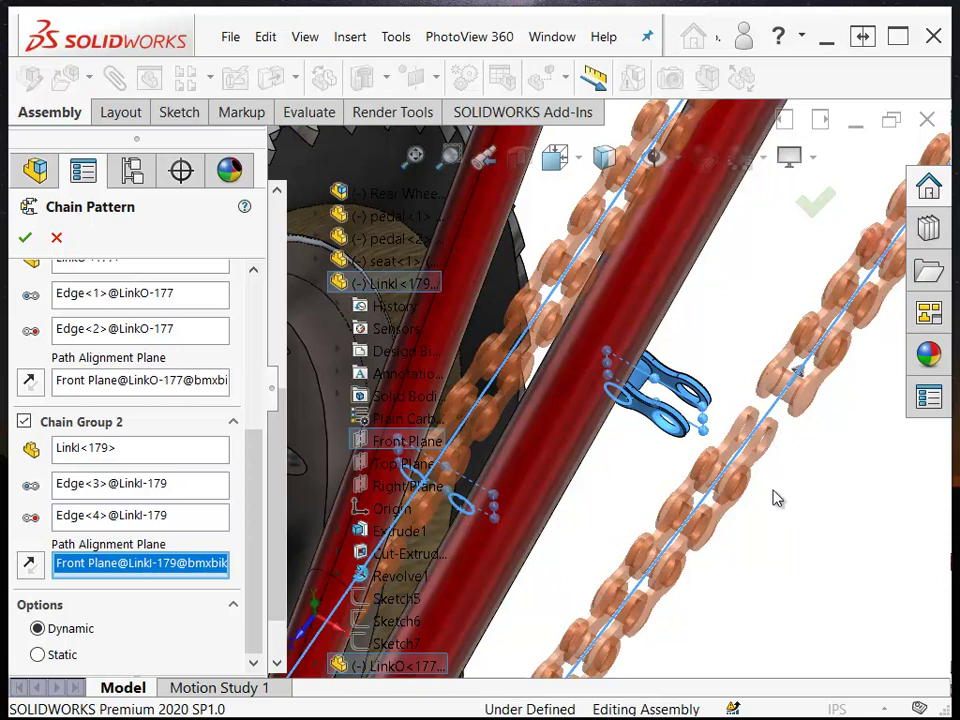
pyautogui.scroll(5, 775, 508)
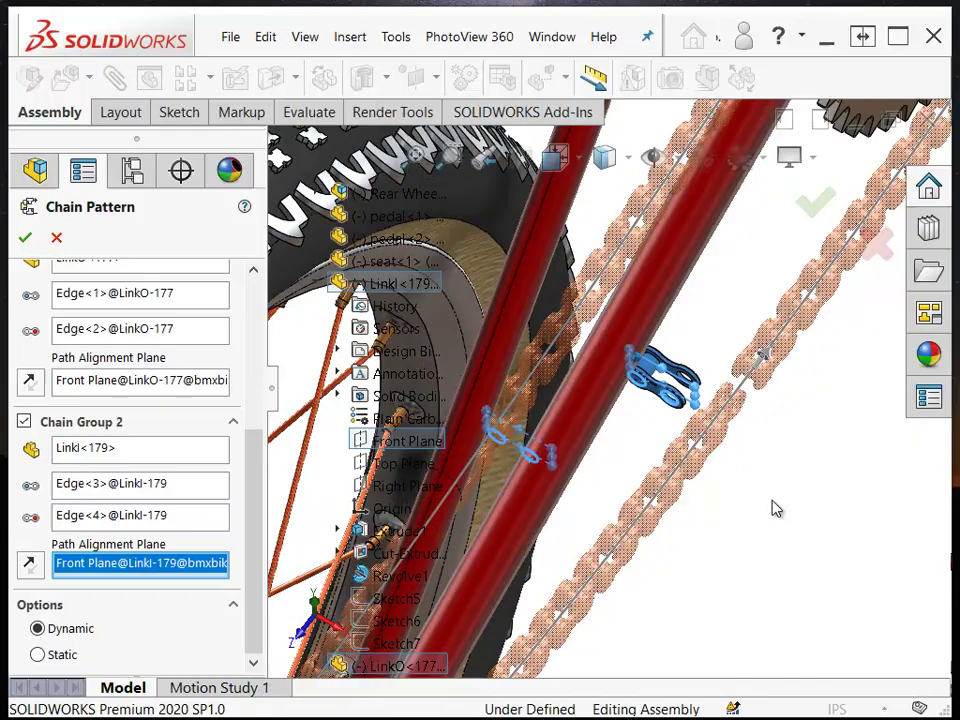
pyautogui.scroll(5, 775, 508)
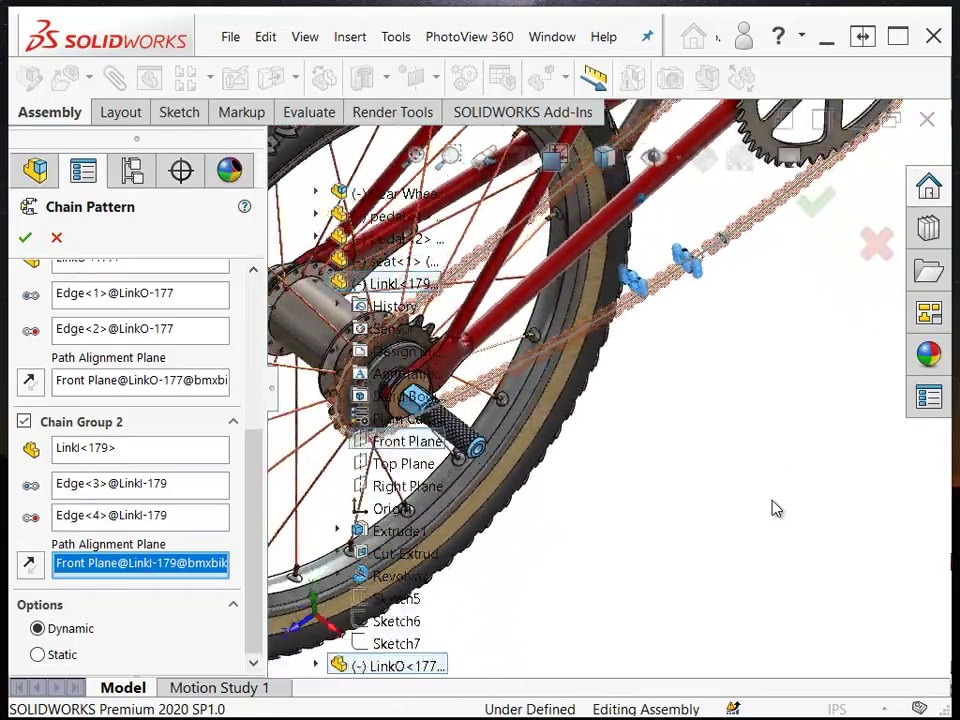
pyautogui.scroll(5, 775, 508)
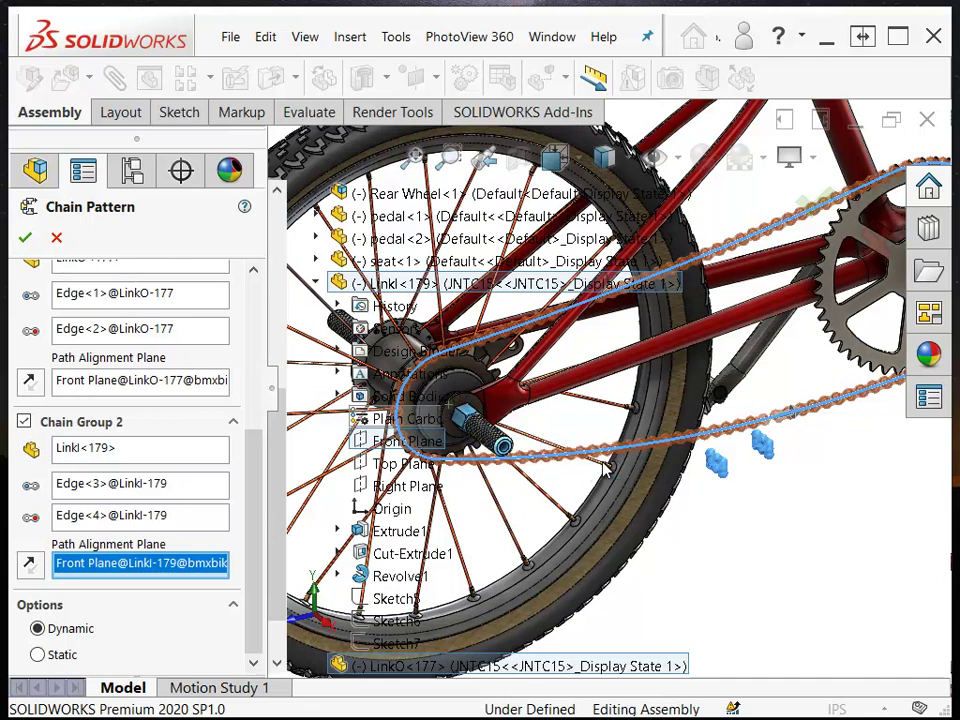
pyautogui.scroll(-5, 720, 470)
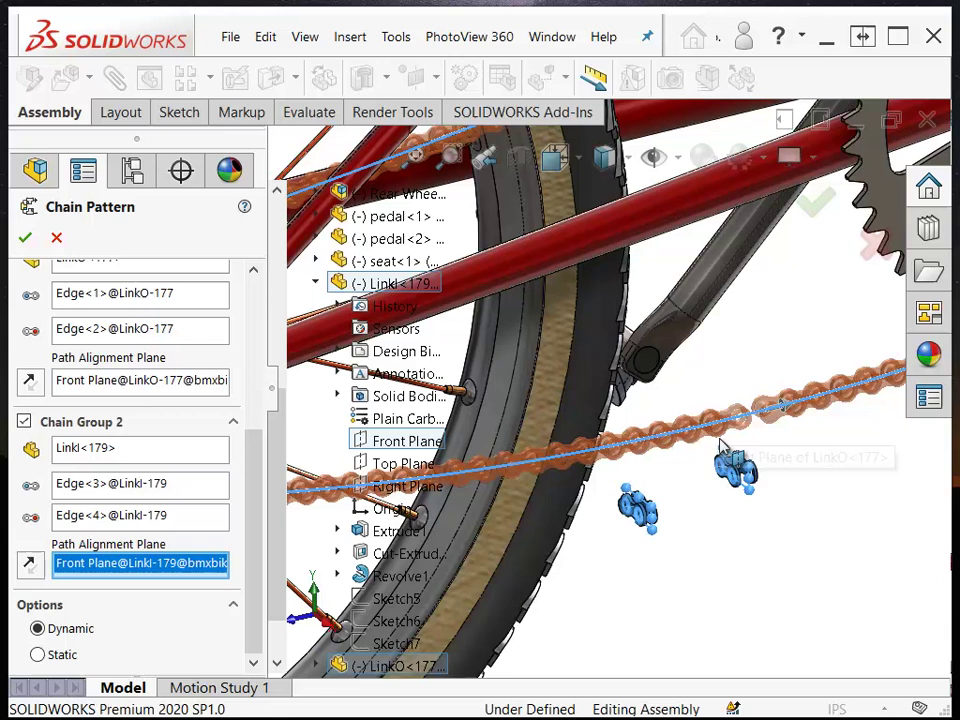
pyautogui.scroll(-4, 728, 430)
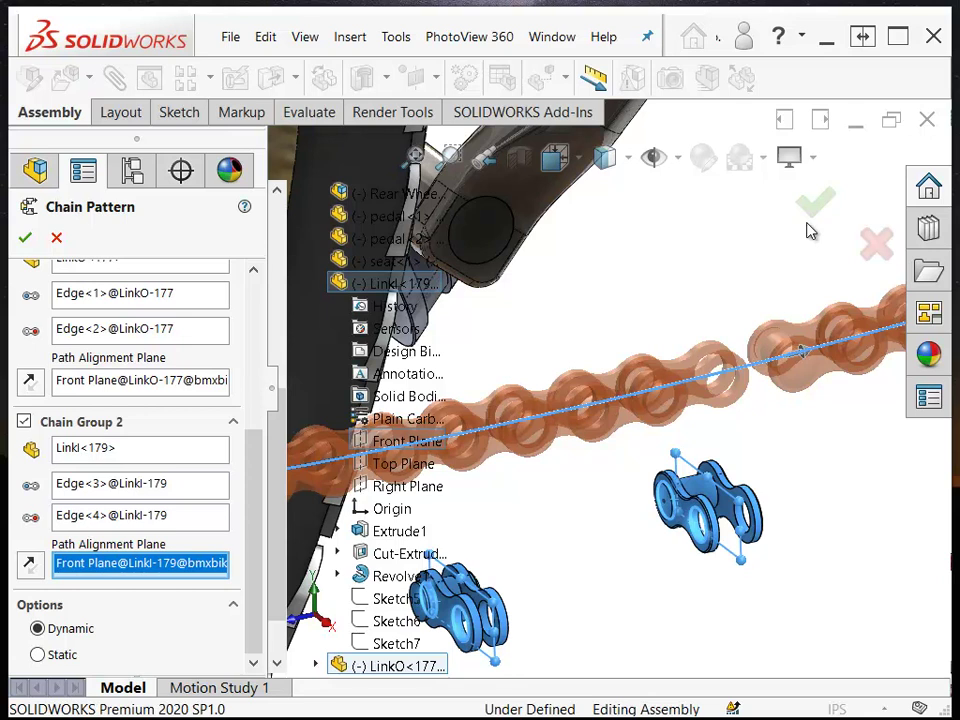
pyautogui.scroll(8, 708, 268)
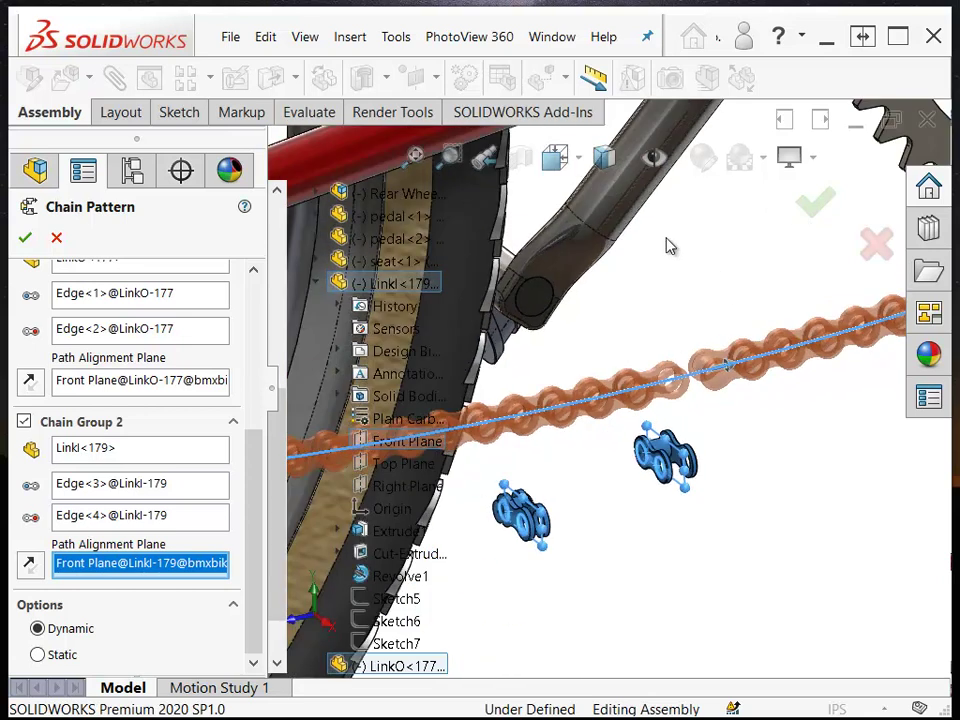
pyautogui.scroll(3, 698, 244)
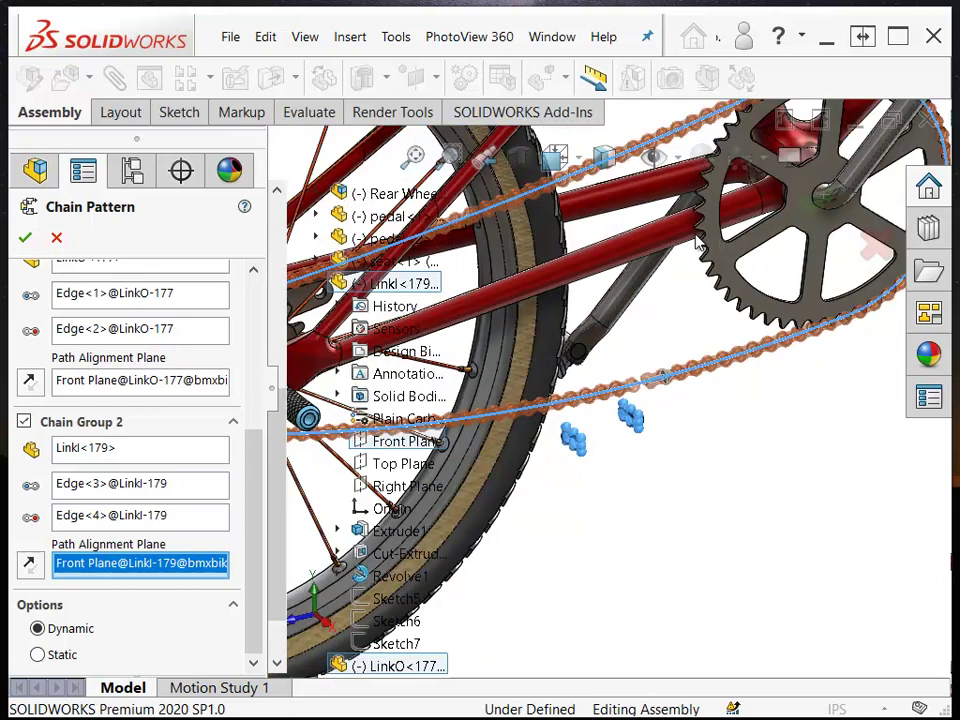
pyautogui.scroll(3, 720, 335)
pyautogui.press('Left')
pyautogui.press('Left')
pyautogui.press('Left')
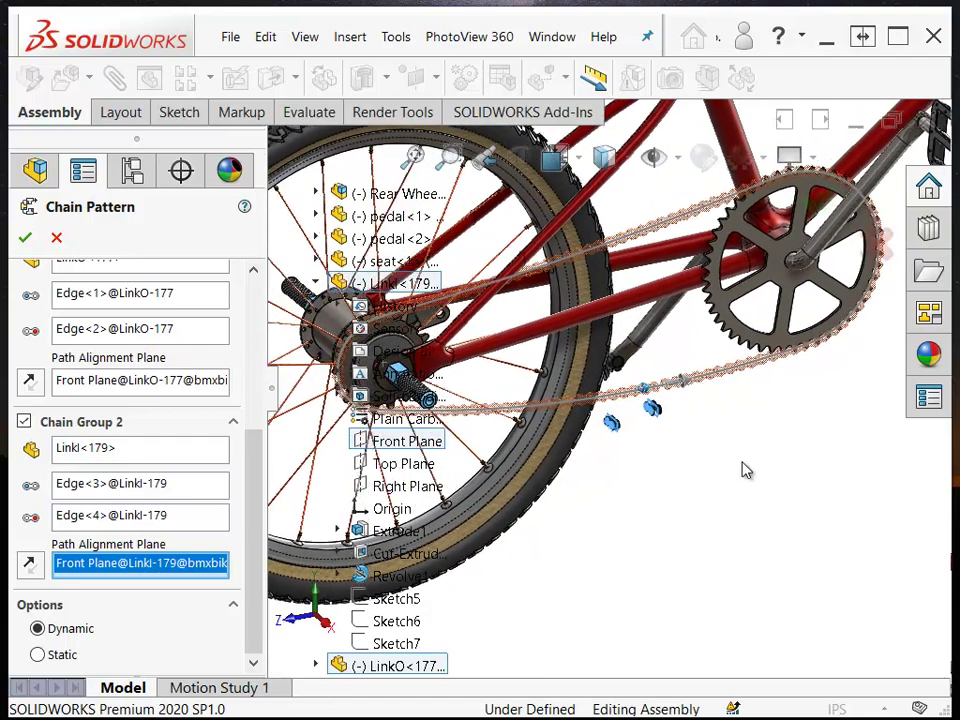
pyautogui.press('Left')
pyautogui.press('Left')
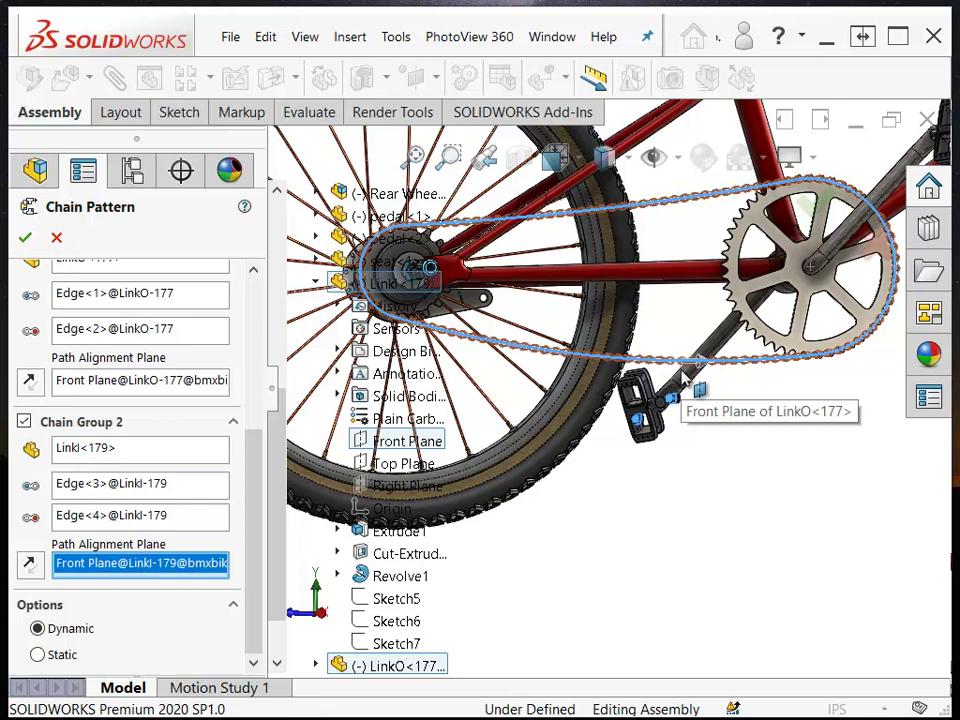
pyautogui.scroll(-8, 683, 384)
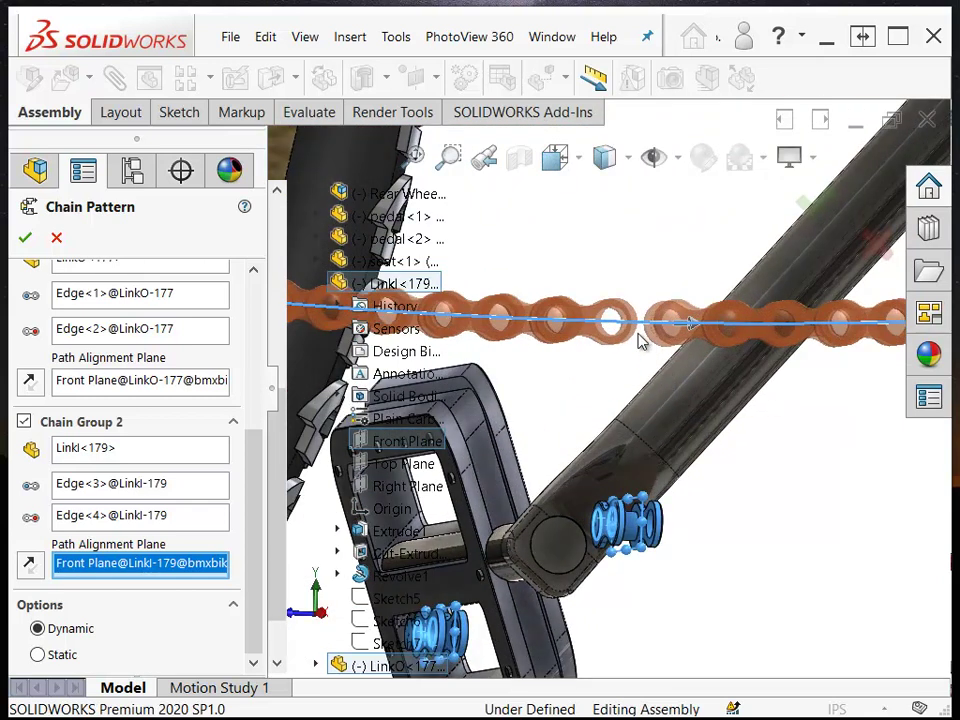
pyautogui.scroll(-3, 643, 334)
pyautogui.scroll(4, 640, 342)
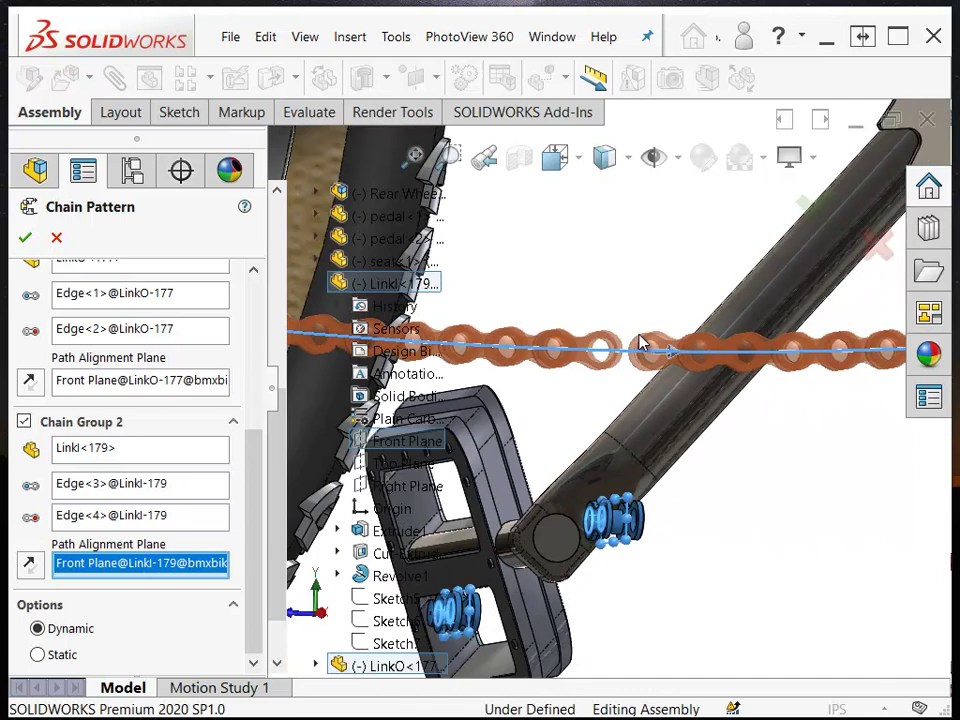
# Step: Accept the Chain Pattern and hide the Sketch1 chain path sketch
pyautogui.click(25, 237)
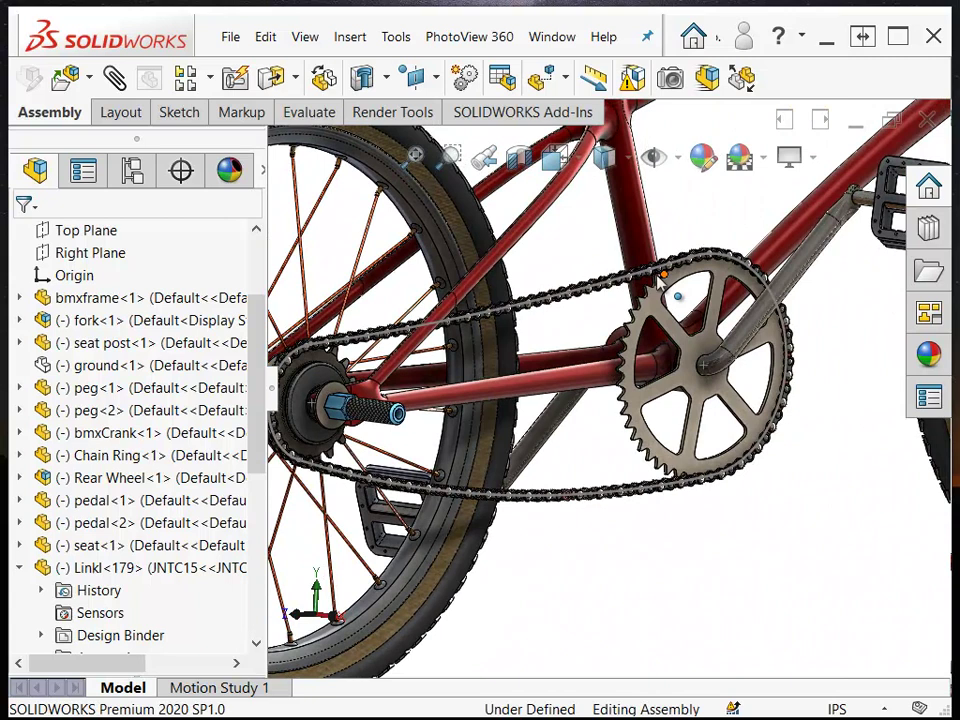
pyautogui.click(20, 568)
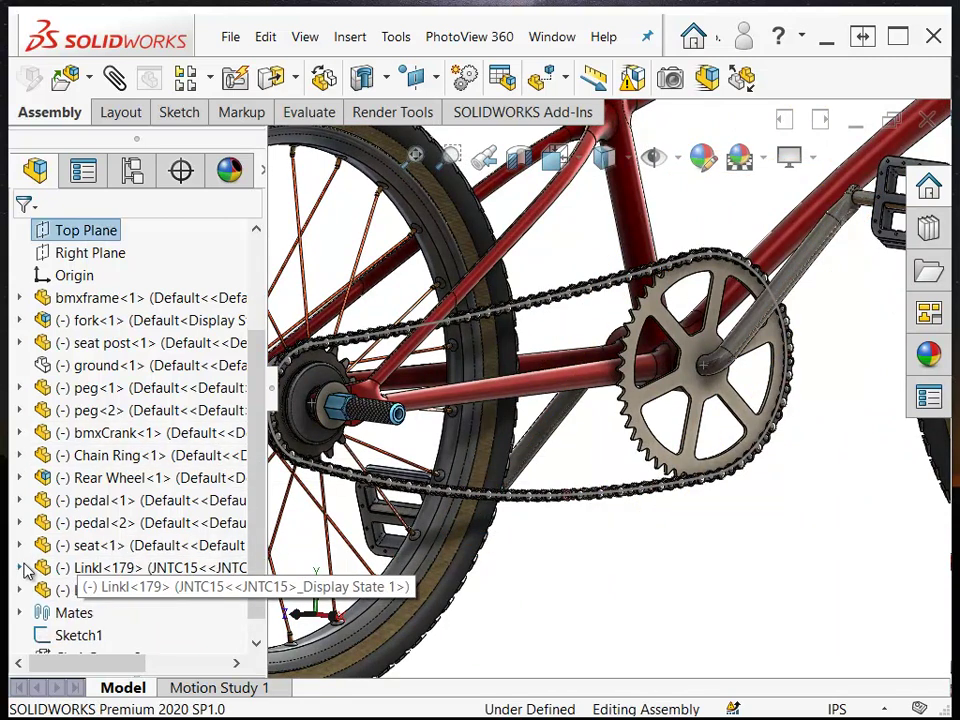
pyautogui.click(84, 645)
pyautogui.click(98, 611)
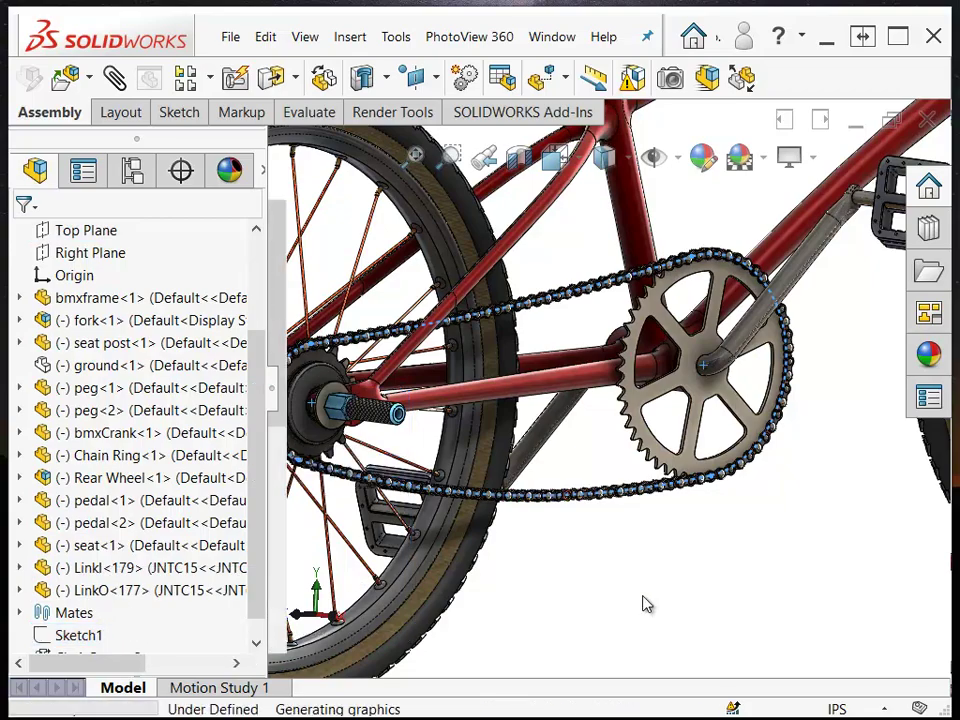
# Step: Orbit around the rear wheel and crank to view the finished chain
pyautogui.press('Right')
pyautogui.press('Right')
pyautogui.press('Right')
pyautogui.press('Right')
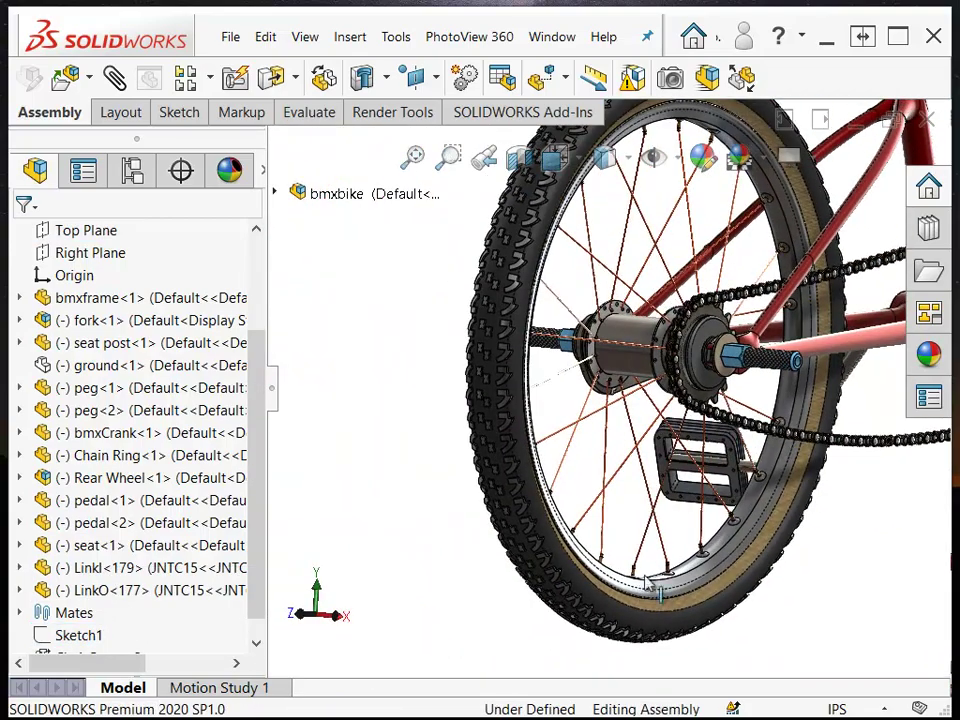
pyautogui.press('Right')
pyautogui.press('Right')
pyautogui.press('Right')
pyautogui.press('Right')
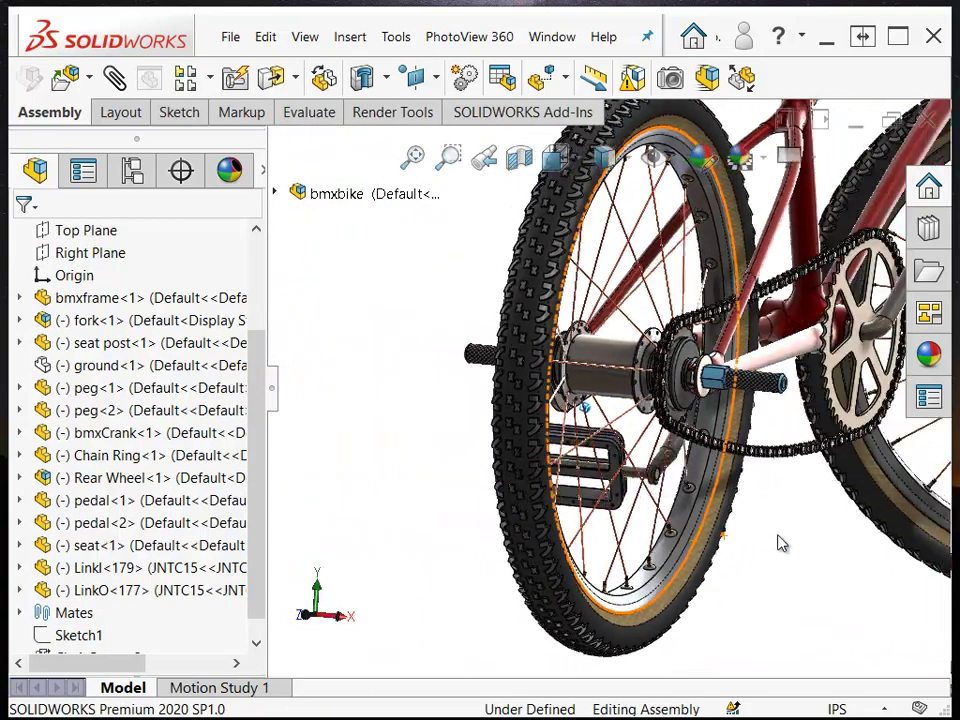
pyautogui.press('Right')
pyautogui.press('Right')
pyautogui.press('Right')
pyautogui.press('Right')
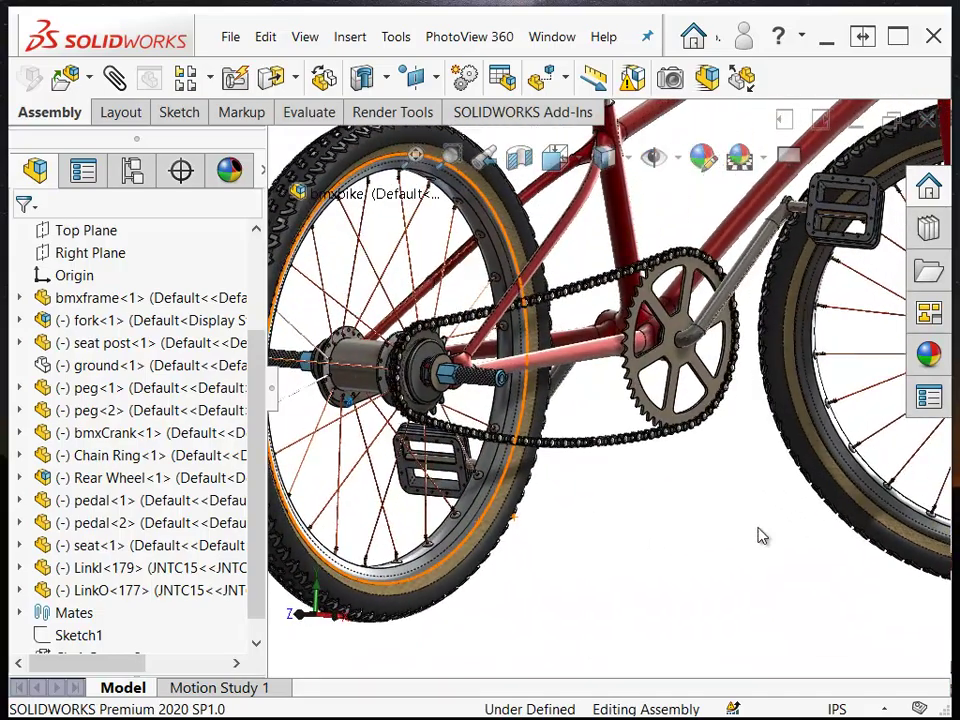
pyautogui.press('Right')
pyautogui.press('Right')
pyautogui.press('Right')
pyautogui.press('Right')
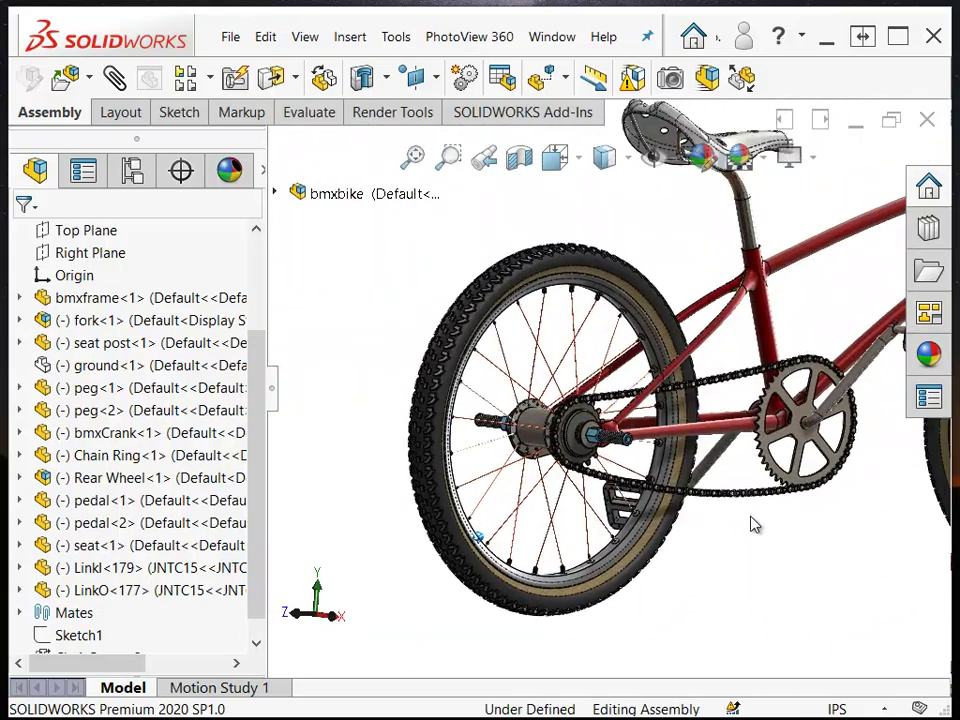